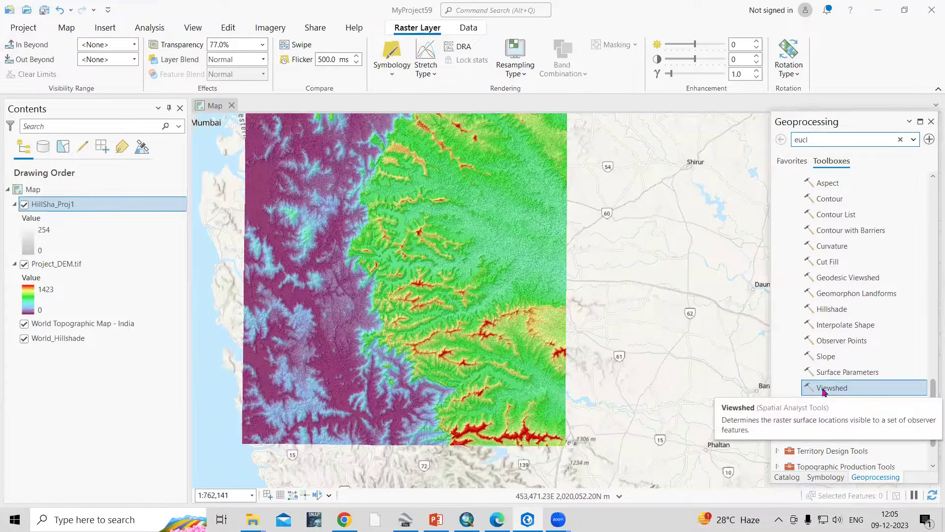
# Open the Viewshed tool's help page and review its summary and the illustration of observer inputs and output raster.
pyautogui.rightClick(823, 391)
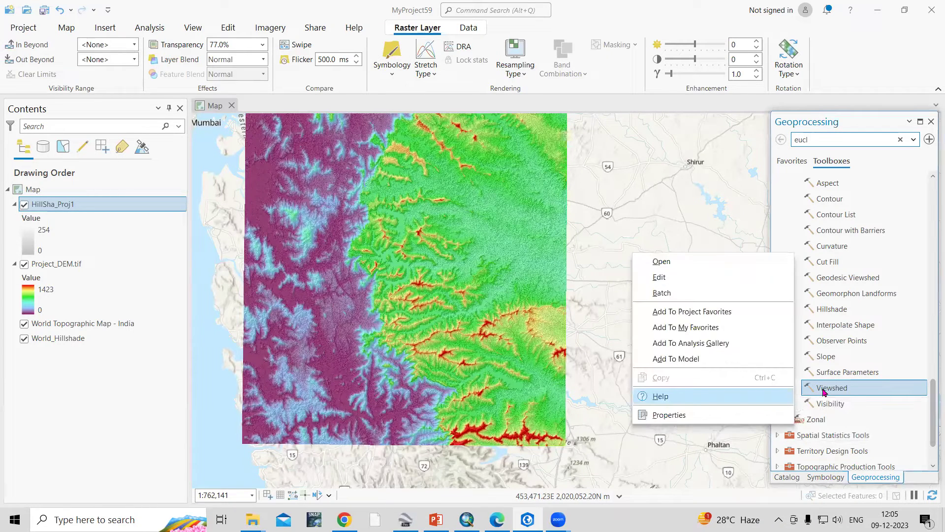
pyautogui.click(672, 397)
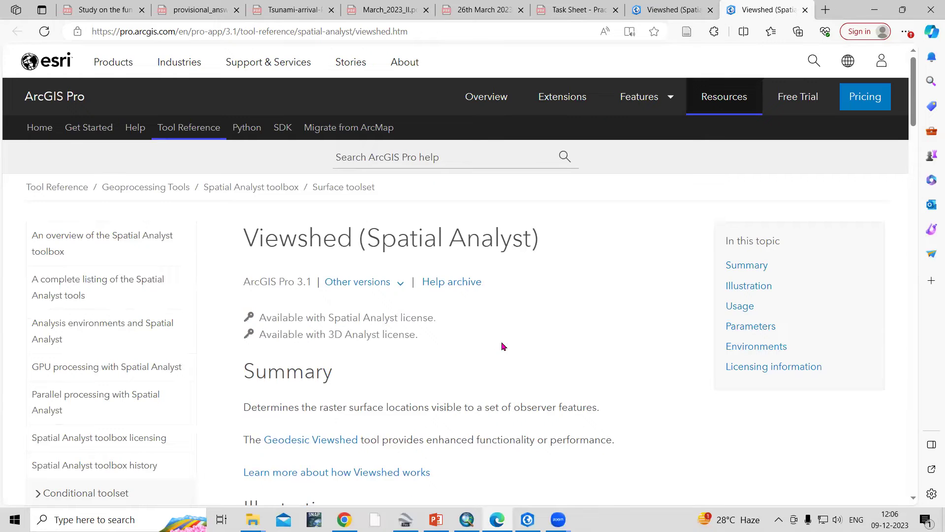
pyautogui.scroll(-2, 498, 346)
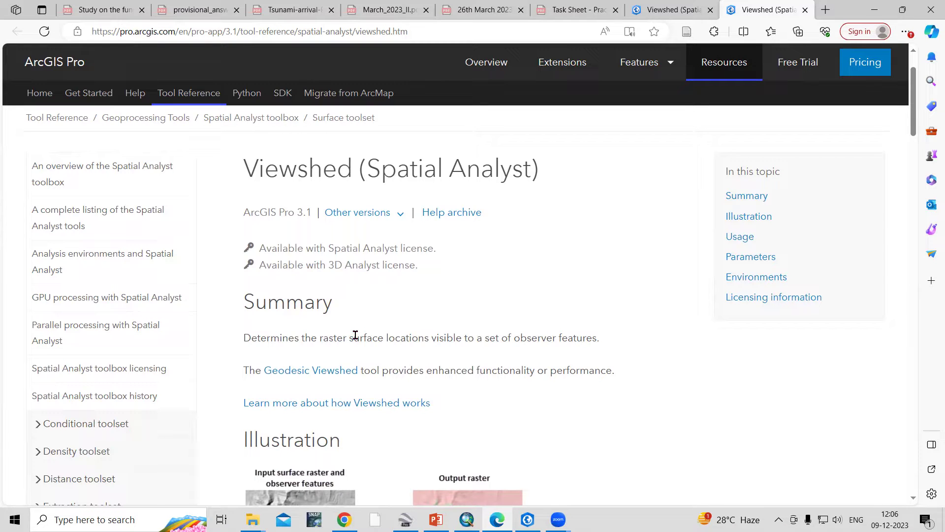
pyautogui.scroll(-5, 354, 334)
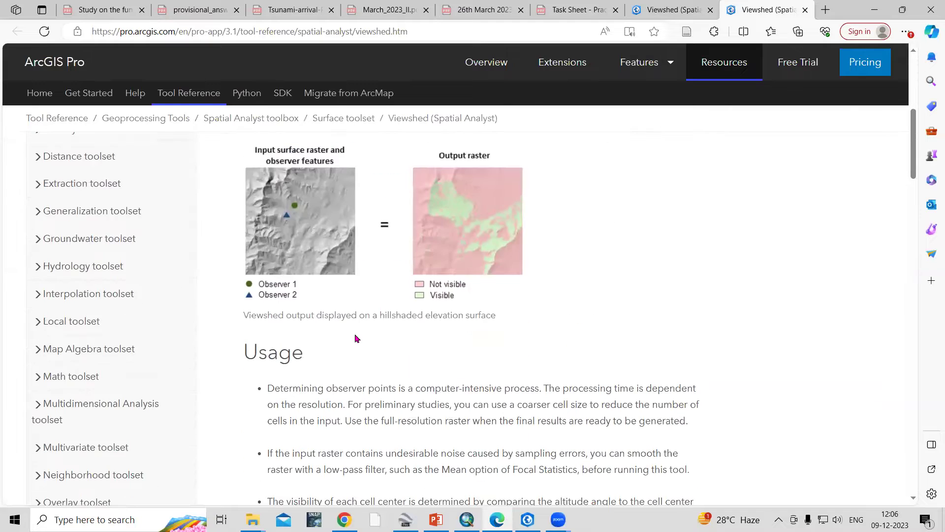
pyautogui.scroll(1, 364, 342)
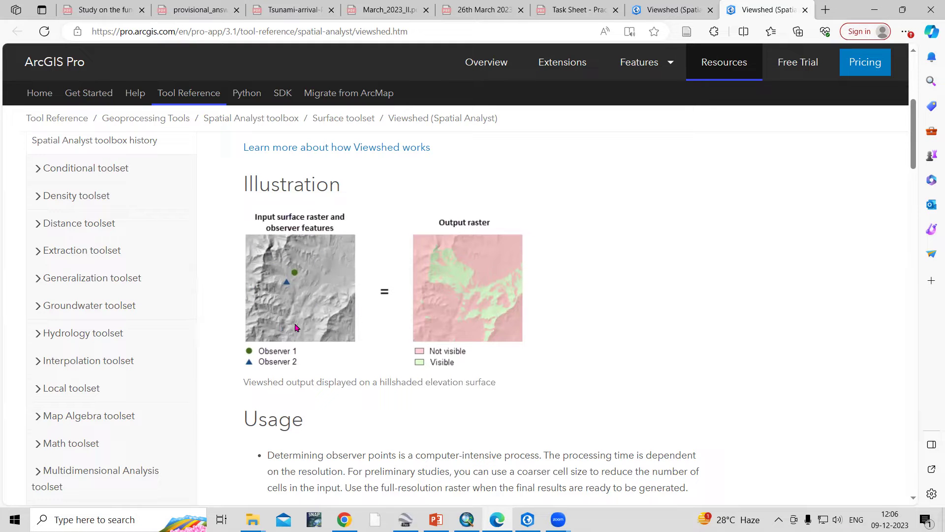
pyautogui.scroll(3, 295, 334)
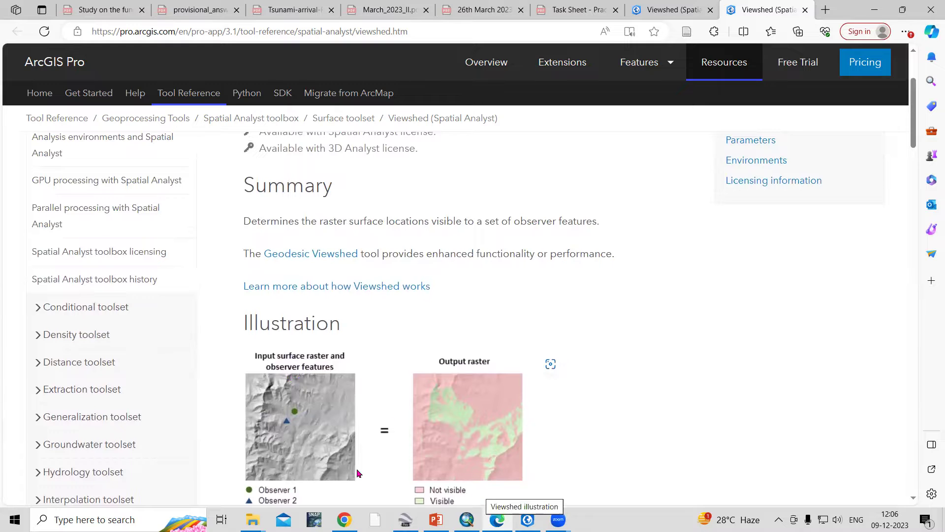
# Switch to the ChatGPT conversation in Chrome and read through the applications of Viewshed analysis, from urban planning to archaeology.
pyautogui.click(344, 458)
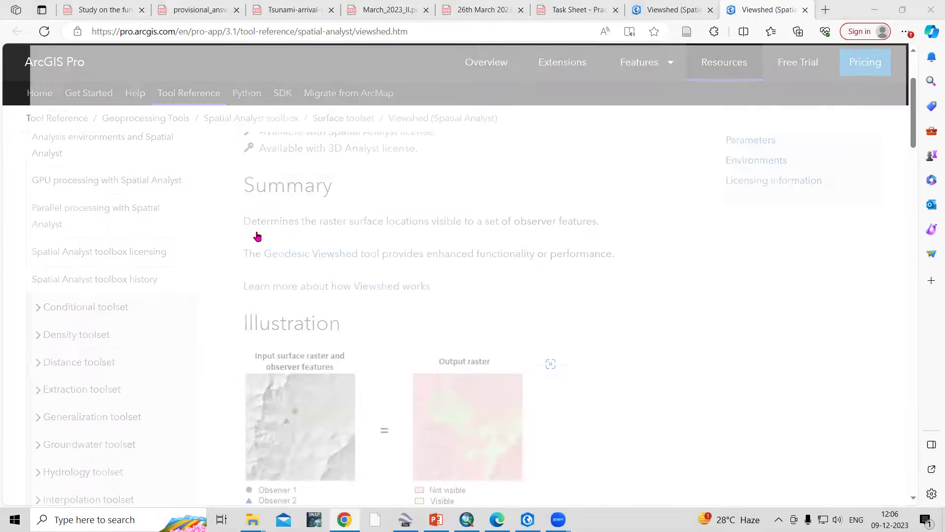
pyautogui.click(240, 18)
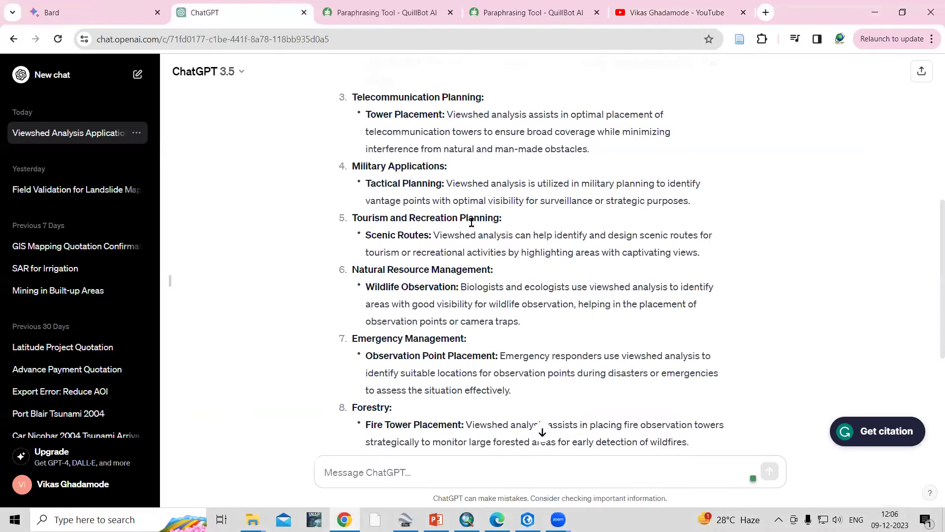
pyautogui.scroll(8, 471, 220)
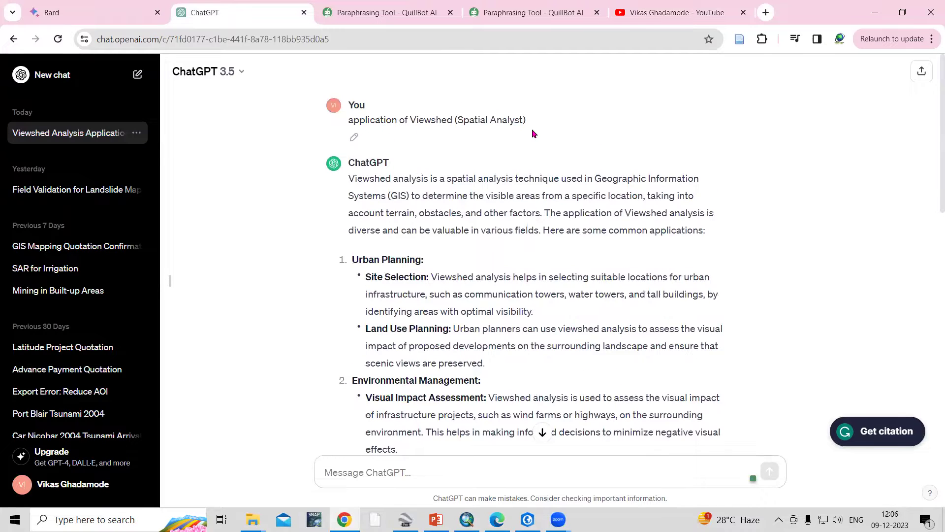
pyautogui.scroll(-1, 484, 209)
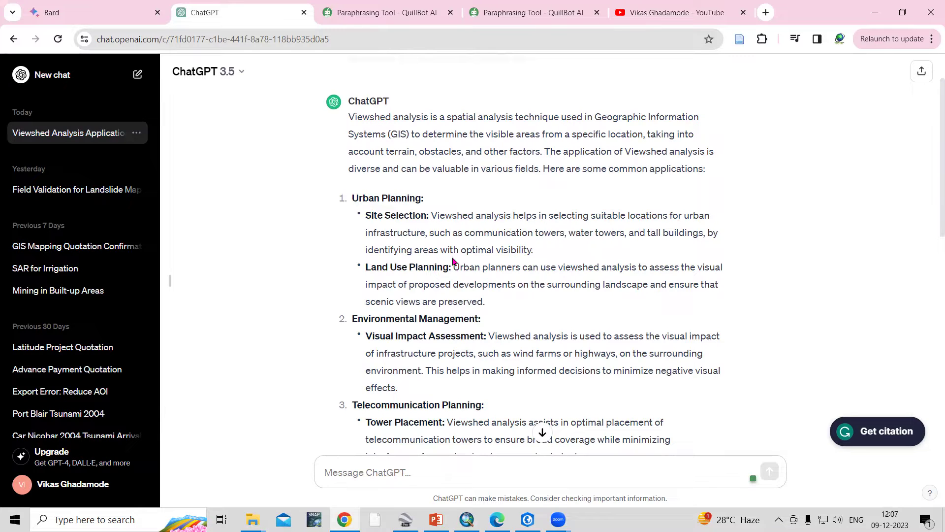
pyautogui.moveTo(541, 258); pyautogui.dragTo(356, 223)
pyautogui.click(478, 265)
pyautogui.scroll(-1, 414, 277)
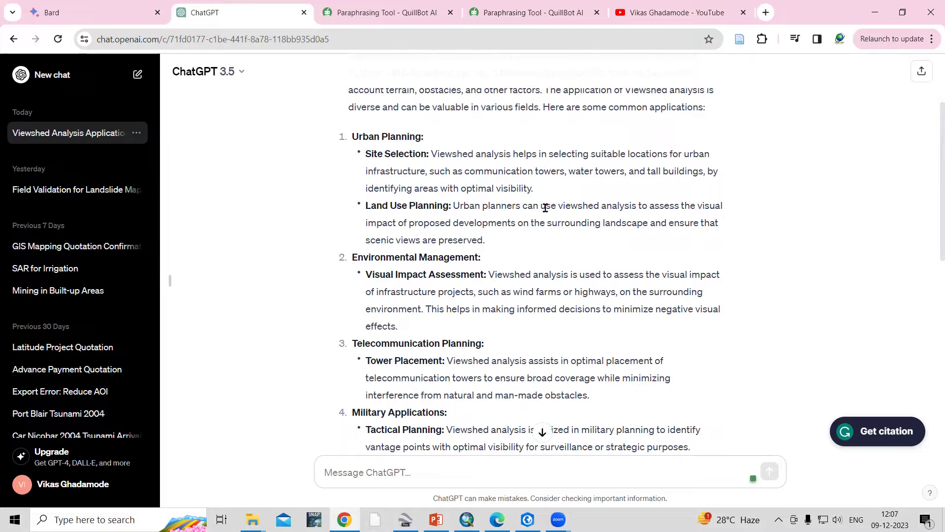
pyautogui.scroll(-1, 461, 293)
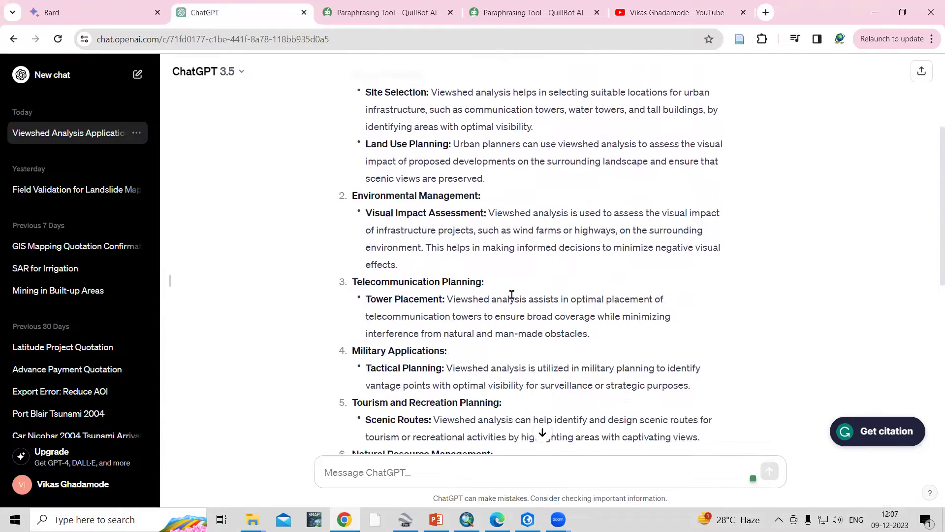
pyautogui.scroll(-1, 500, 301)
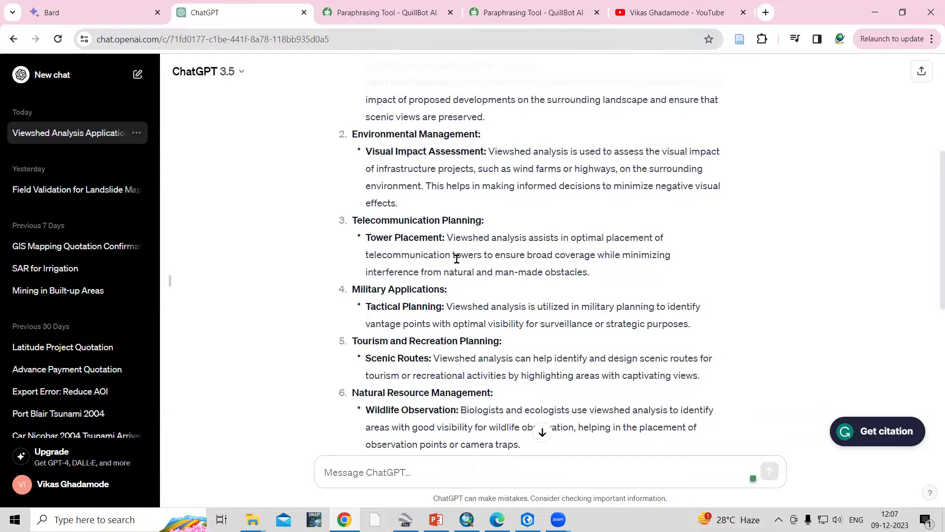
pyautogui.scroll(-1, 443, 267)
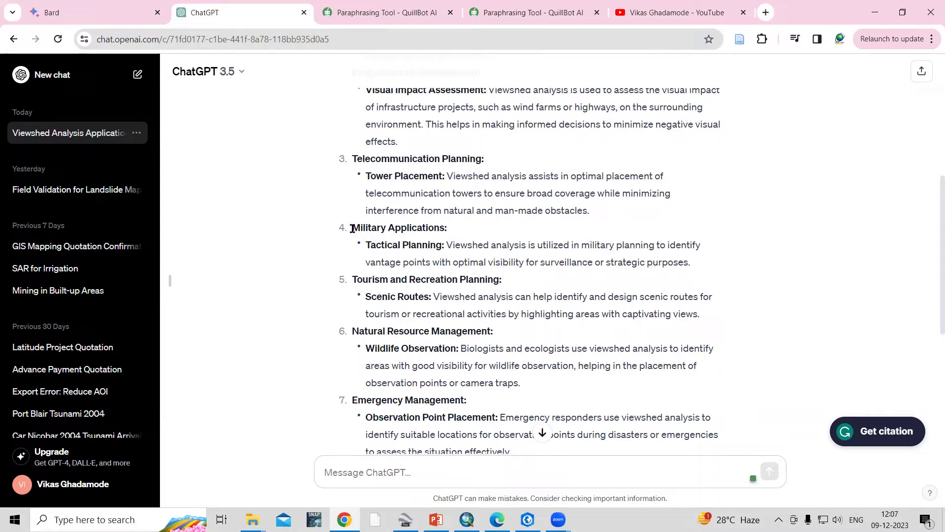
pyautogui.scroll(-2, 455, 343)
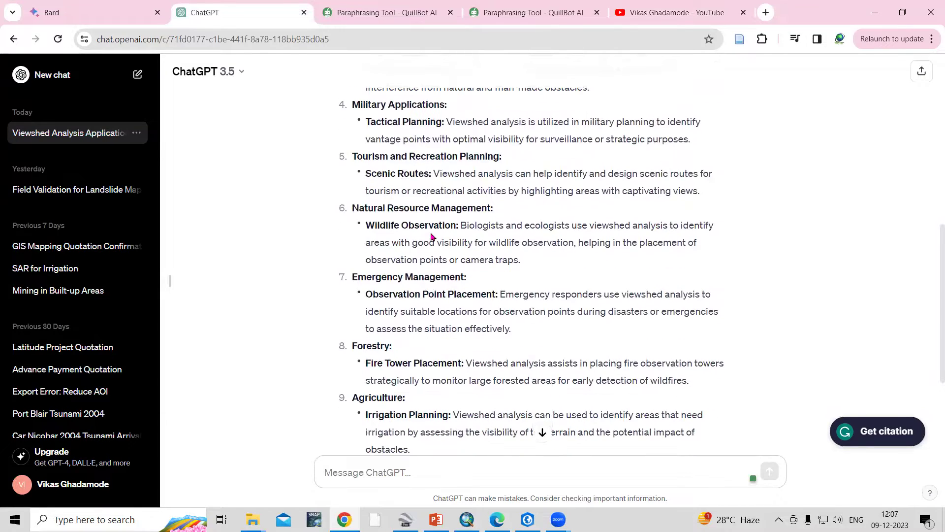
pyautogui.scroll(-1, 512, 231)
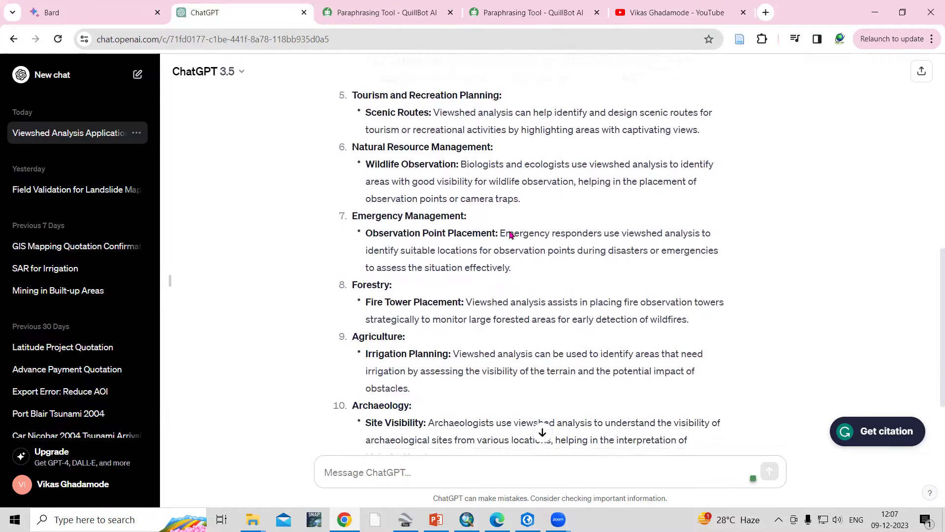
pyautogui.scroll(-1, 369, 285)
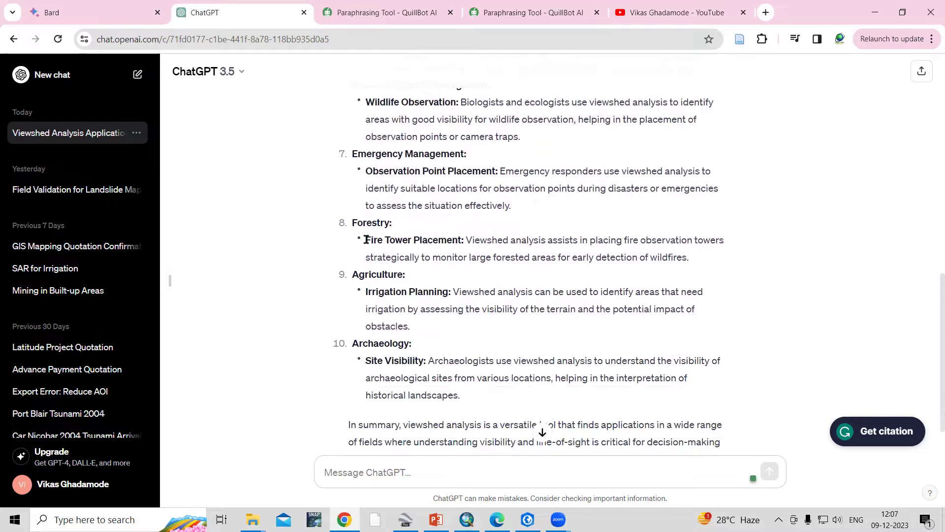
pyautogui.moveTo(366, 240); pyautogui.dragTo(452, 240)
pyautogui.scroll(-1, 403, 302)
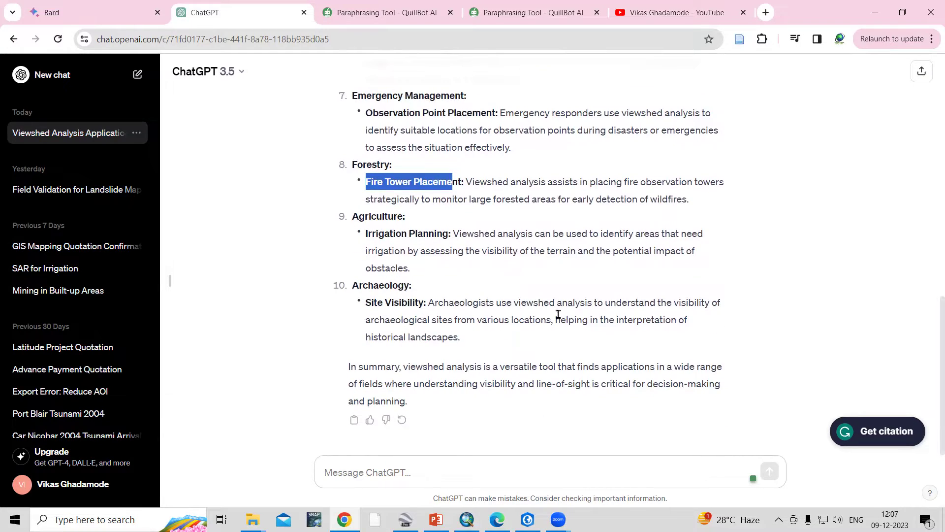
pyautogui.scroll(10, 522, 325)
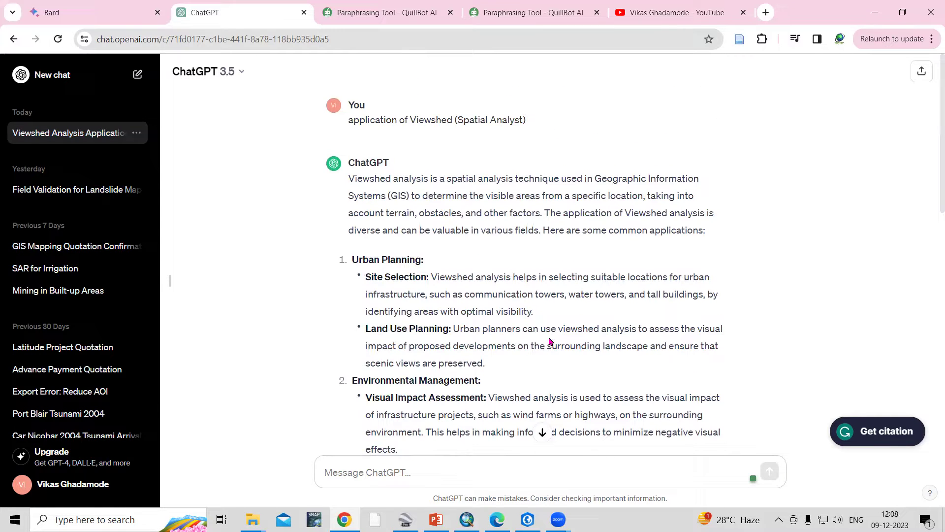
# Switch back to ArcGIS Pro and hide the HillSha_Proj1 layer.
pyautogui.click(528, 519)
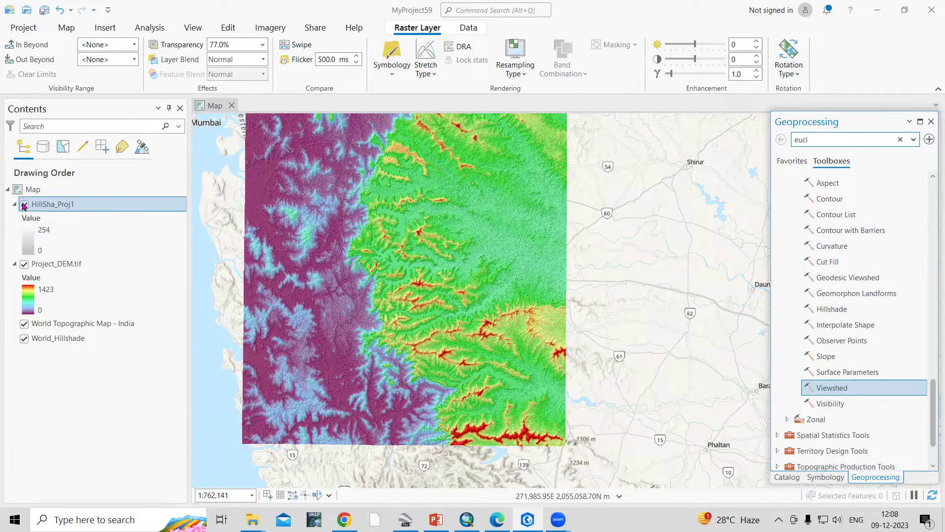
pyautogui.click(24, 204)
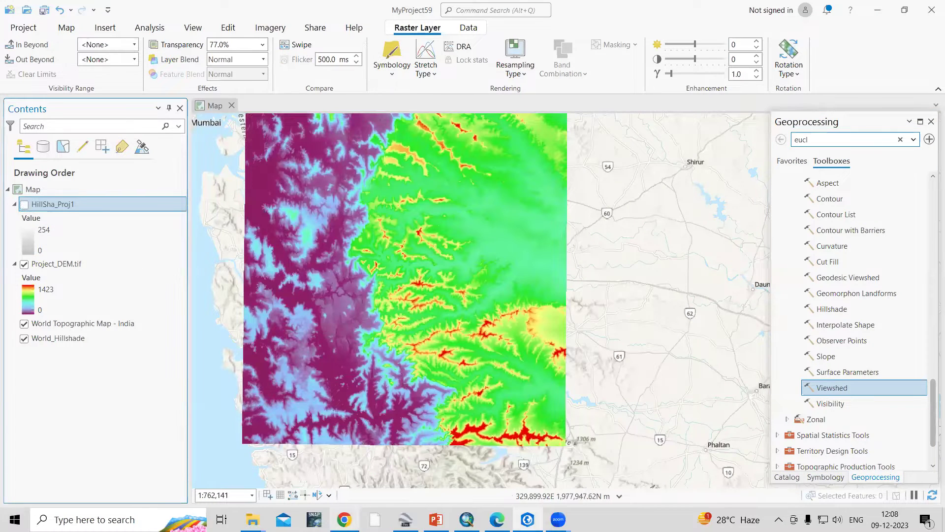
# Switch to the YouTube channel page in Chrome and look through its latest uploaded videos for the ASTER GDEM download tutorial.
pyautogui.moveTo(344, 519)
pyautogui.click(343, 458)
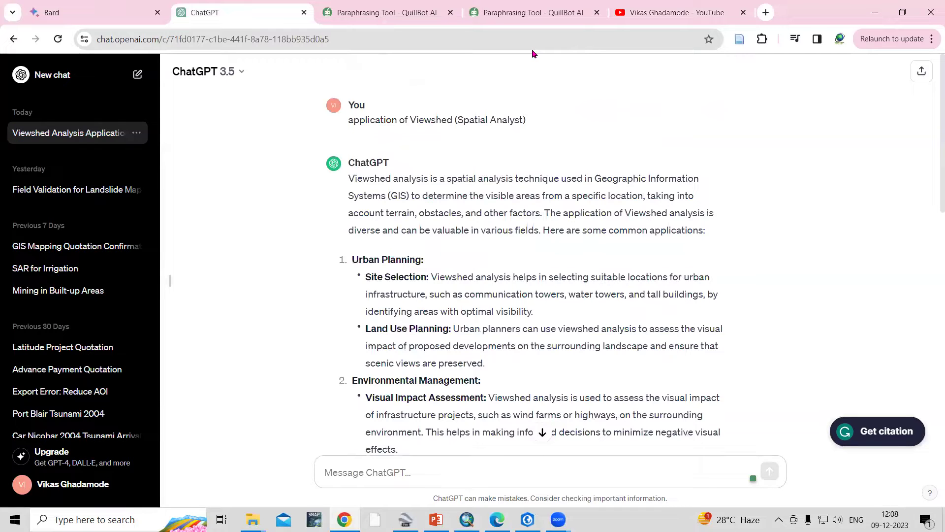
pyautogui.click(675, 12)
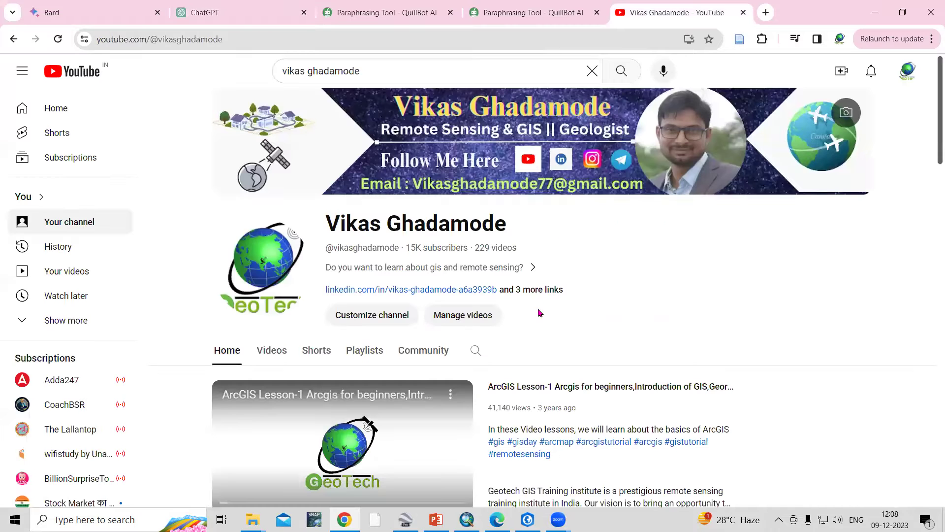
pyautogui.scroll(-6, 534, 344)
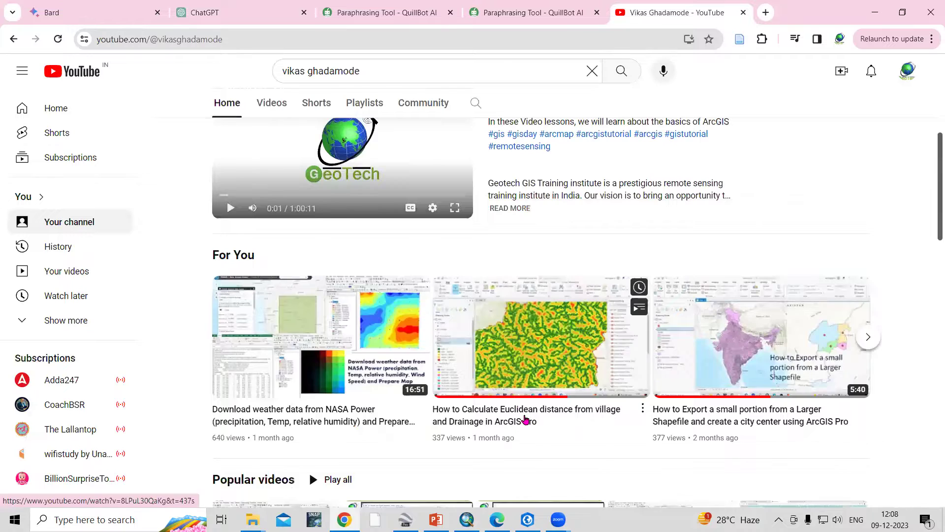
pyautogui.scroll(-2, 526, 384)
pyautogui.scroll(4, 467, 327)
pyautogui.click(271, 166)
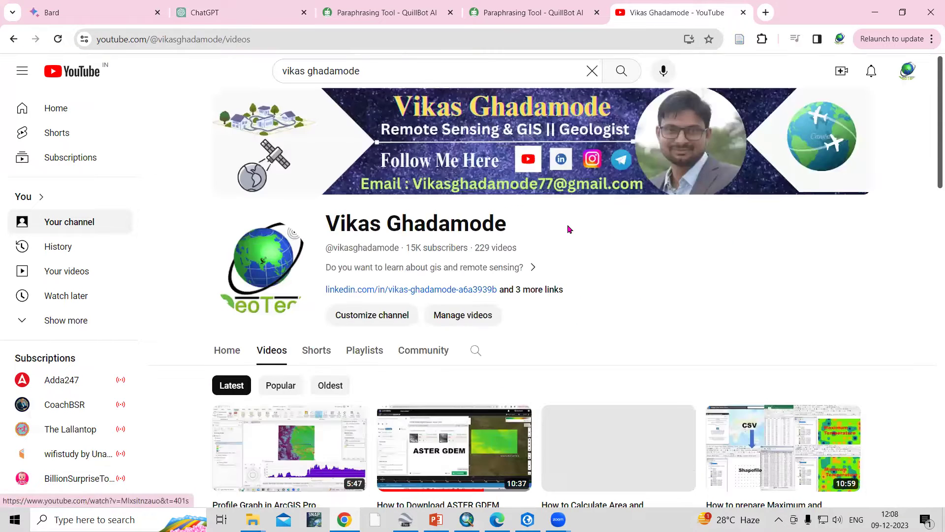
pyautogui.scroll(-2, 585, 252)
pyautogui.moveTo(462, 346)
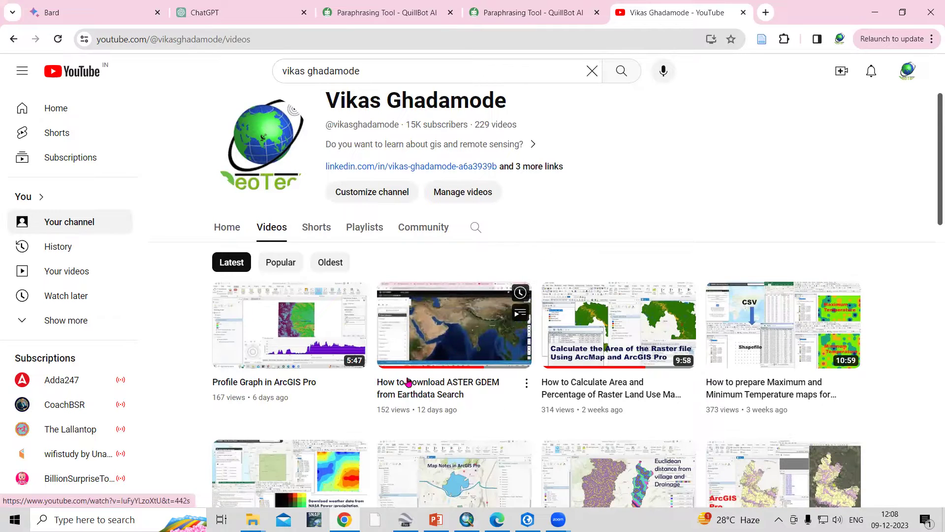
pyautogui.scroll(1, 453, 340)
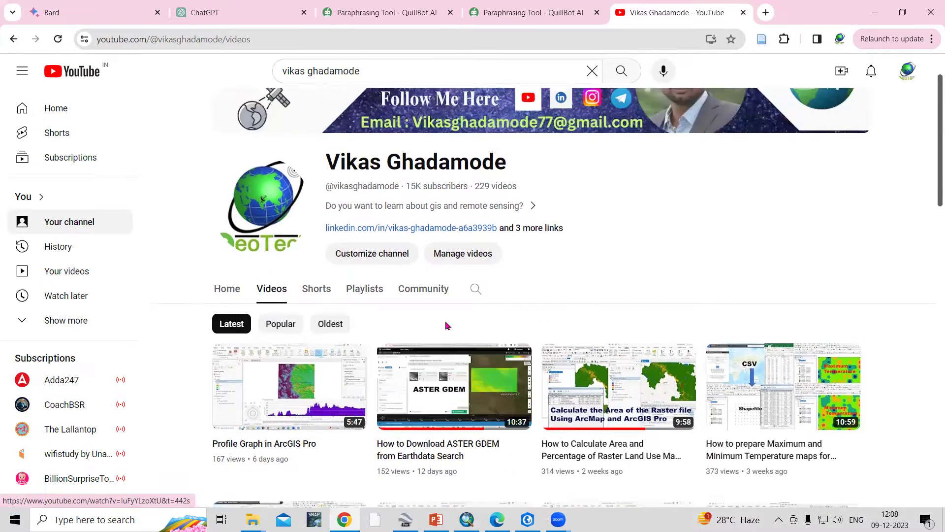
pyautogui.scroll(-1, 445, 337)
pyautogui.scroll(-1, 426, 373)
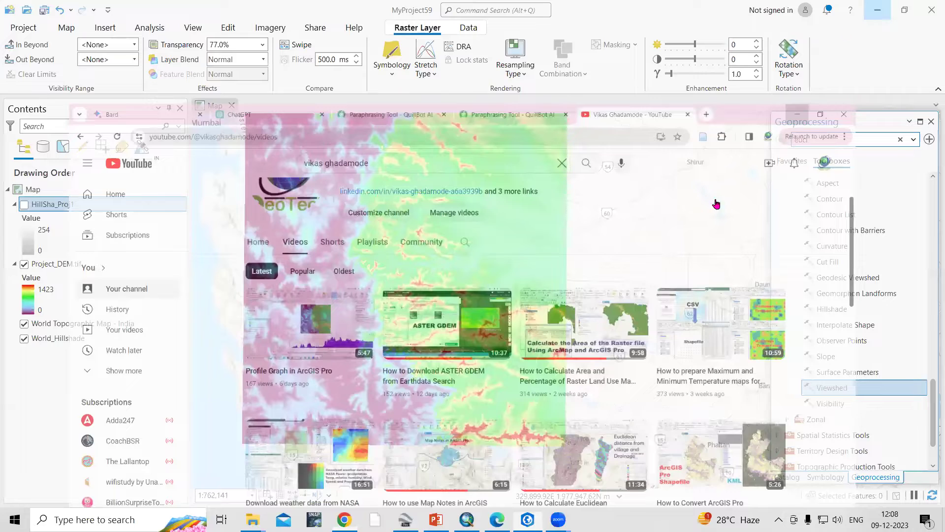
# Return to ArcGIS Pro and show the HillSha_Proj1 layer over the DEM to inspect the central ridges up close.
pyautogui.click(874, 13)
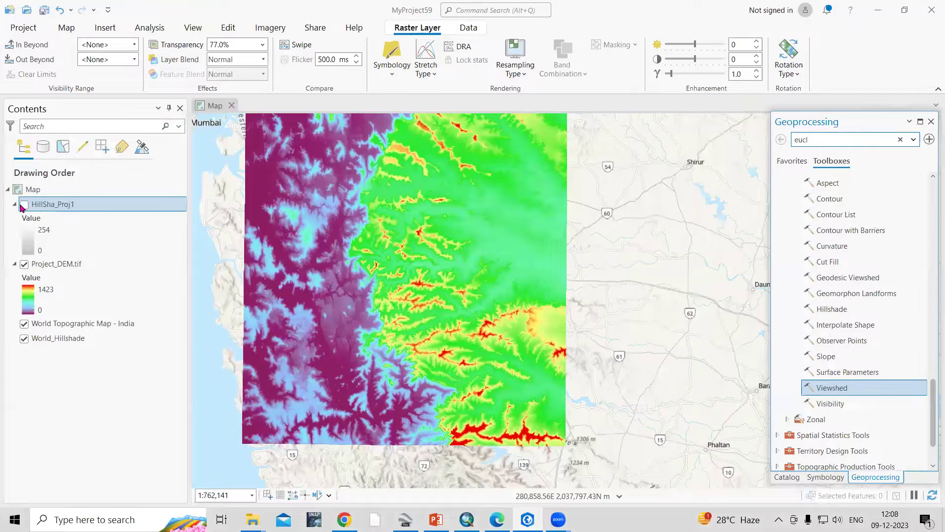
pyautogui.click(23, 205)
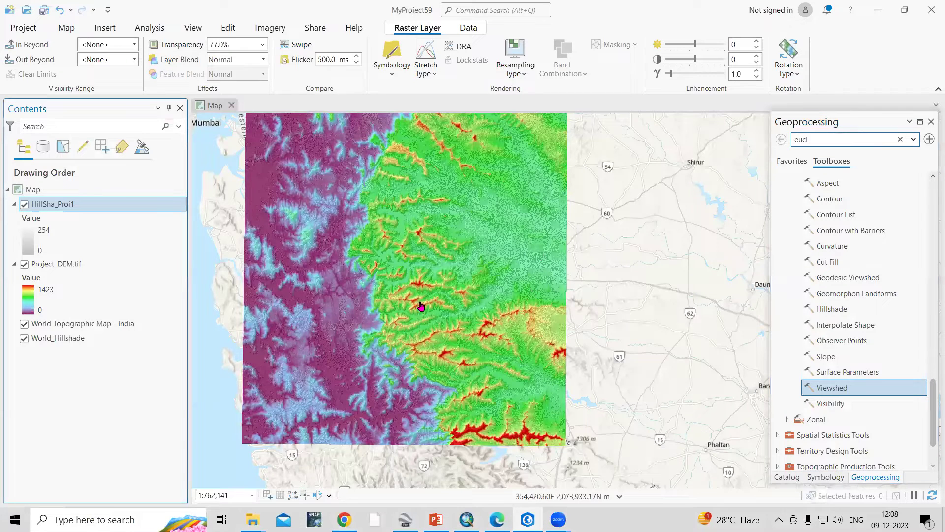
pyautogui.scroll(2, 421, 306)
pyautogui.scroll(2, 439, 295)
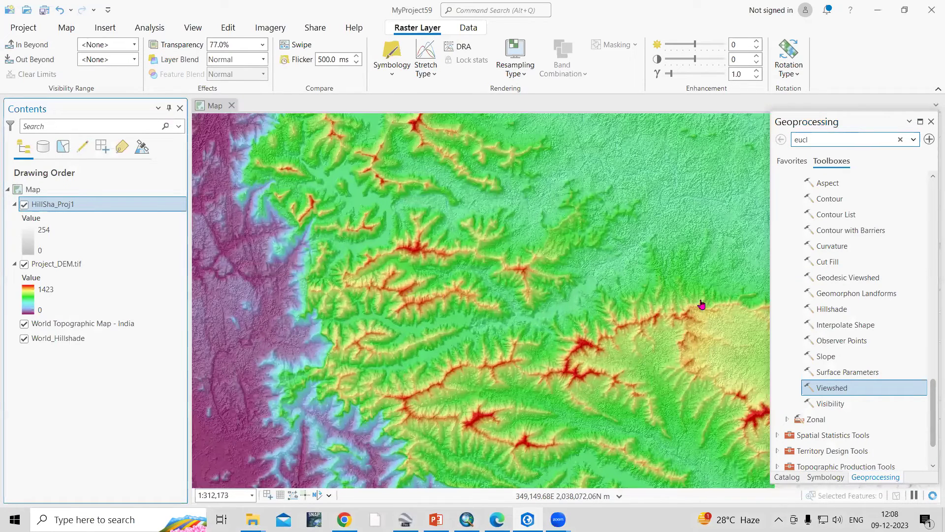
# Hide the HillSha_Proj1 layer and set up the Hillshade tool with Project_DEM.tif as the input raster.
pyautogui.scroll(1, 866, 217)
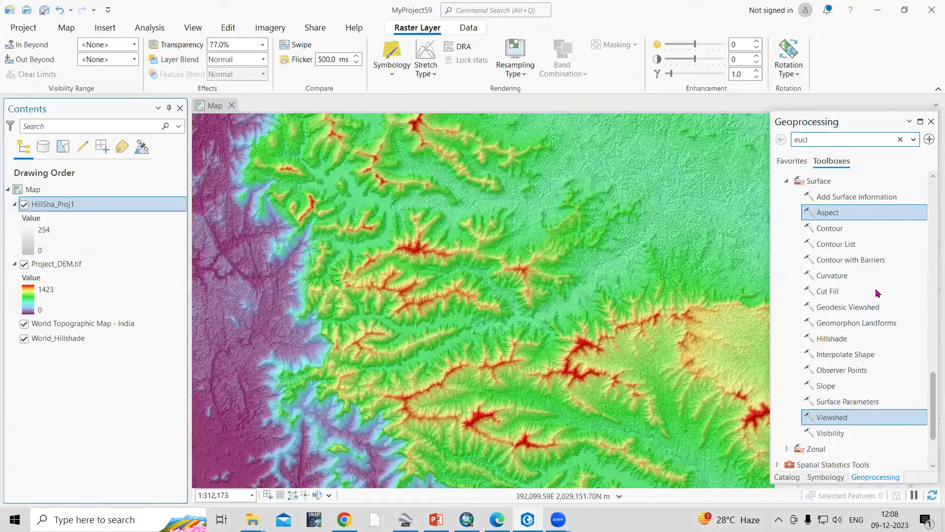
pyautogui.click(831, 339)
pyautogui.click(24, 205)
pyautogui.click(37, 267)
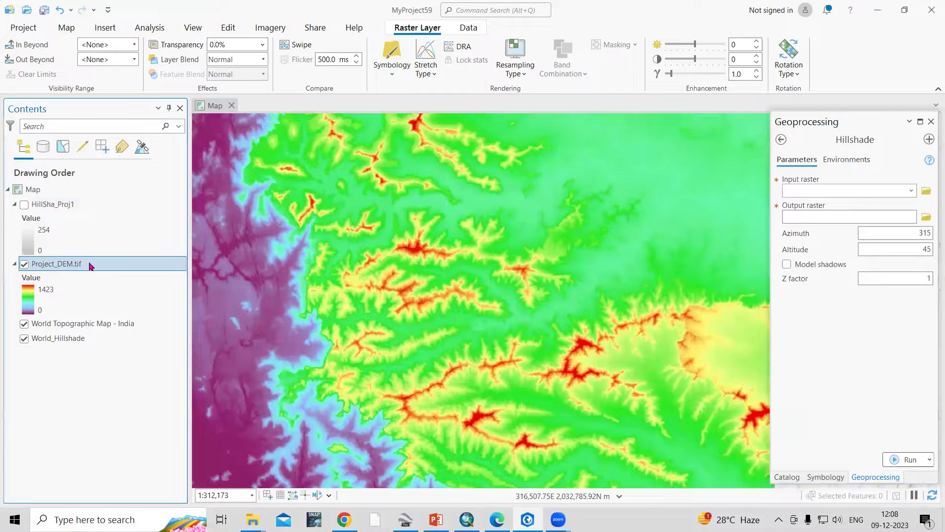
pyautogui.click(911, 191)
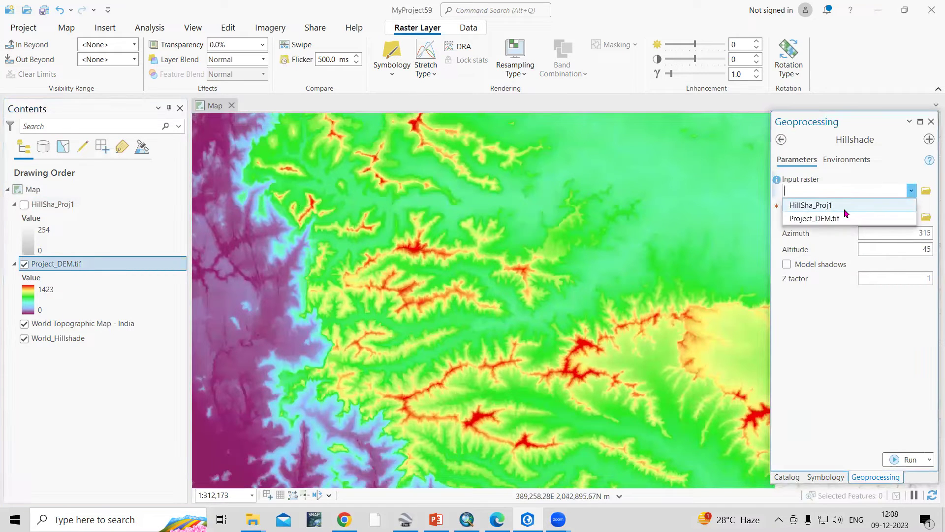
pyautogui.click(827, 218)
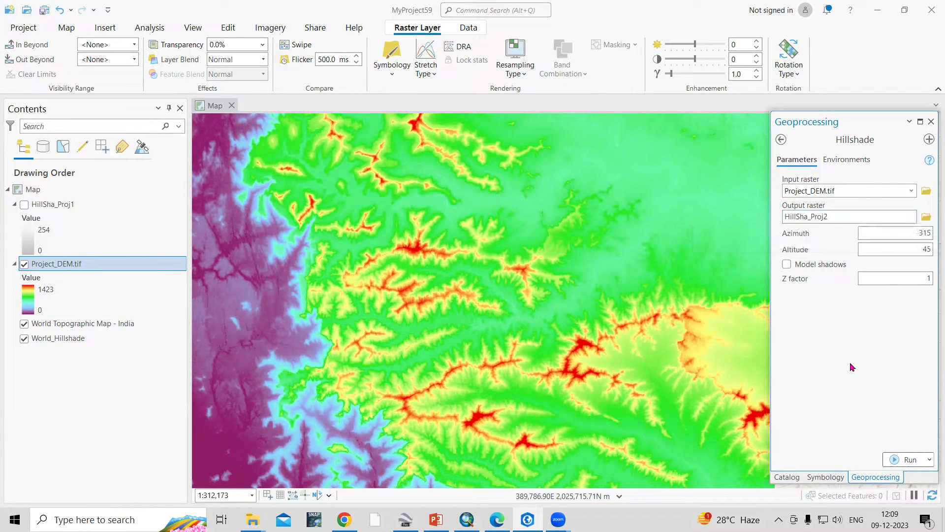
# Set the Z factor to 10, run the Hillshade tool on Project_DEM.tif, and inspect the resulting hillshade up close.
pyautogui.doubleClick(929, 278)
pyautogui.click(905, 459)
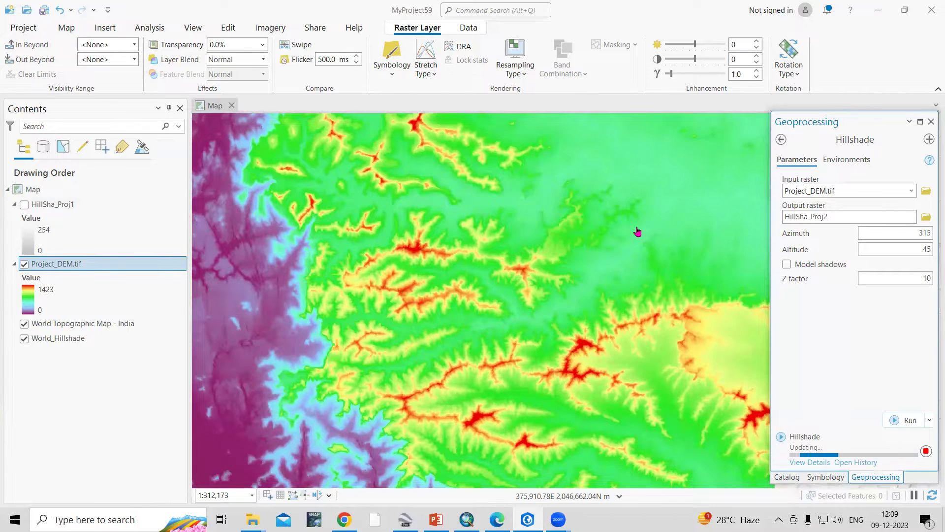
pyautogui.scroll(-1, 637, 231)
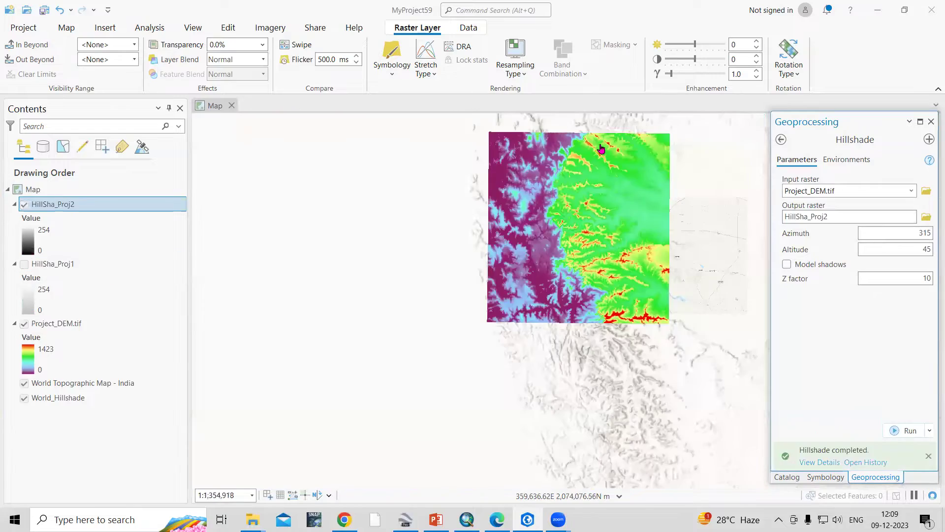
pyautogui.scroll(-3, 603, 256)
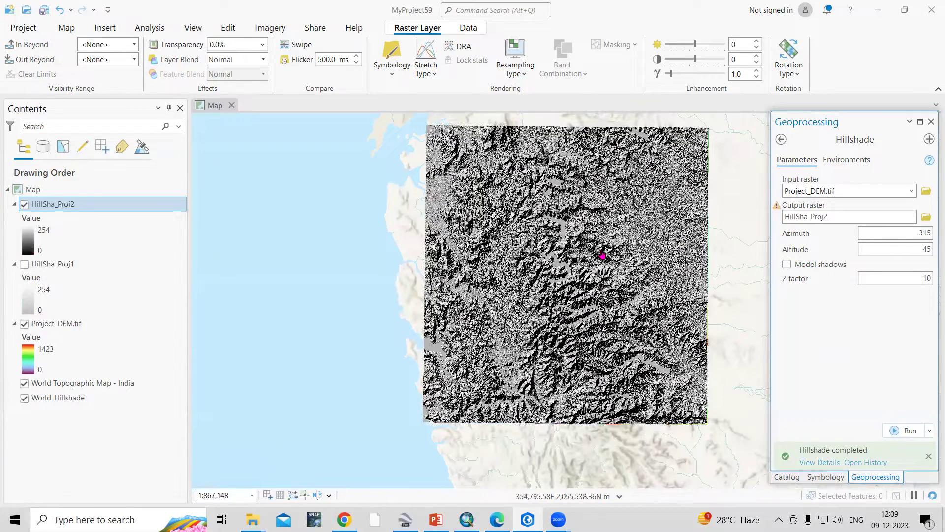
pyautogui.scroll(3, 491, 163)
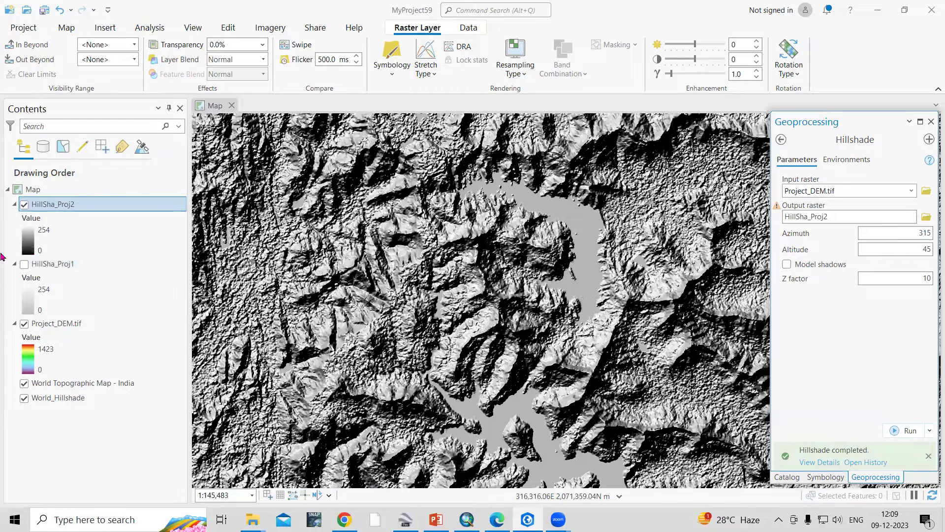
# Set the HillSha_Proj2 layer's transparency to 72.6% so the coloured DEM shows through.
pyautogui.click(64, 206)
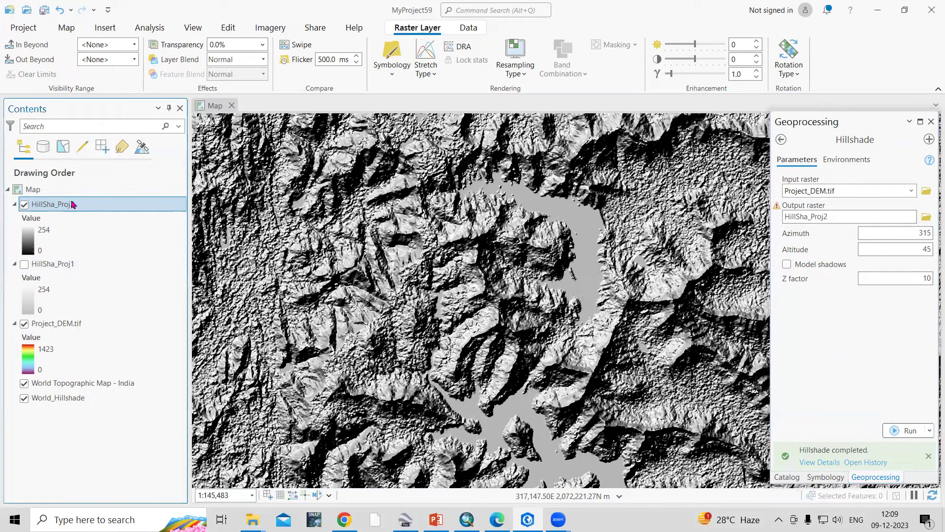
pyautogui.press('F2')
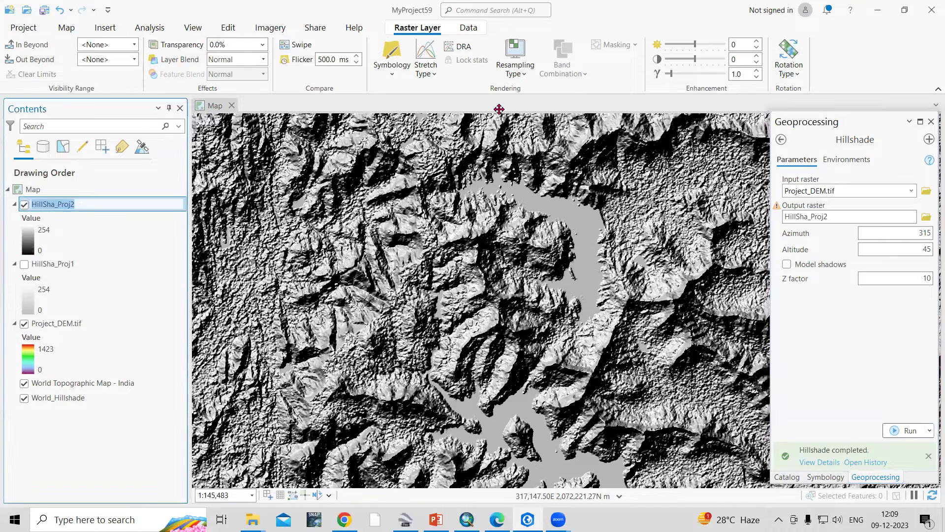
pyautogui.click(193, 28)
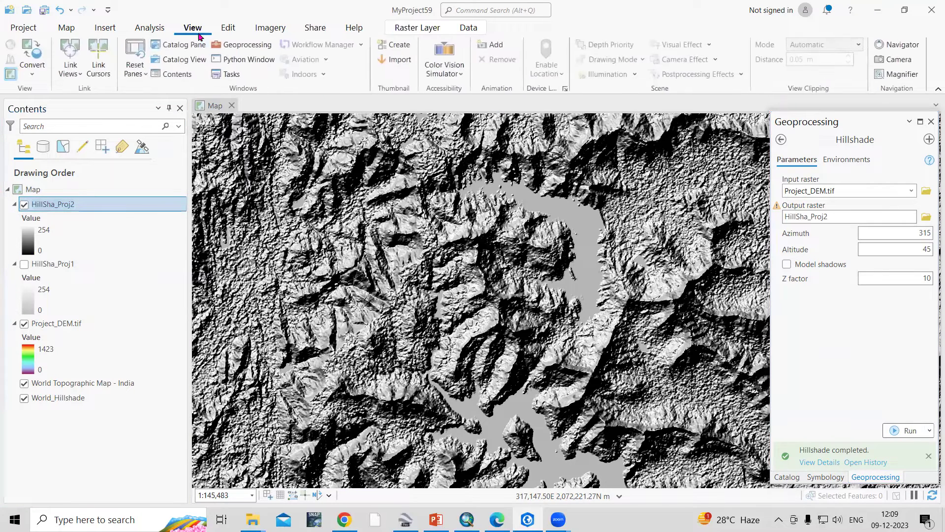
pyautogui.click(54, 203)
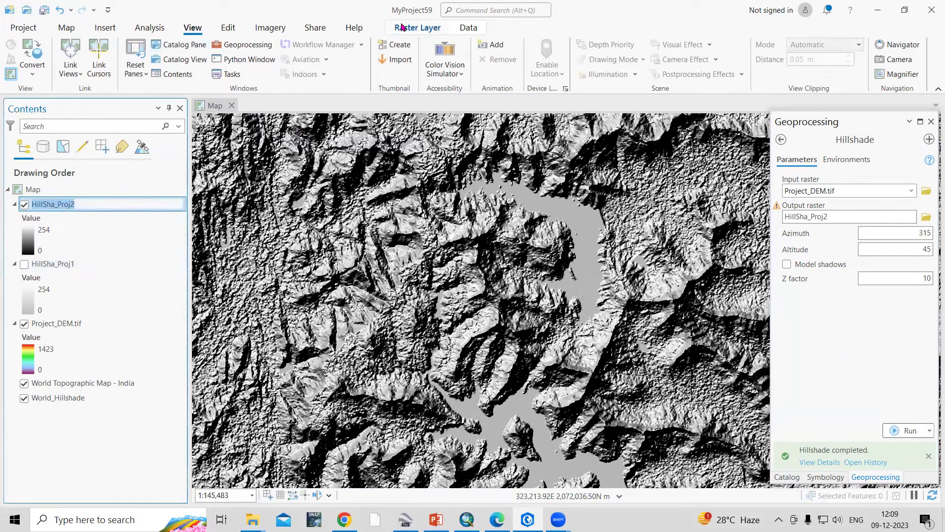
pyautogui.click(403, 27)
pyautogui.click(263, 45)
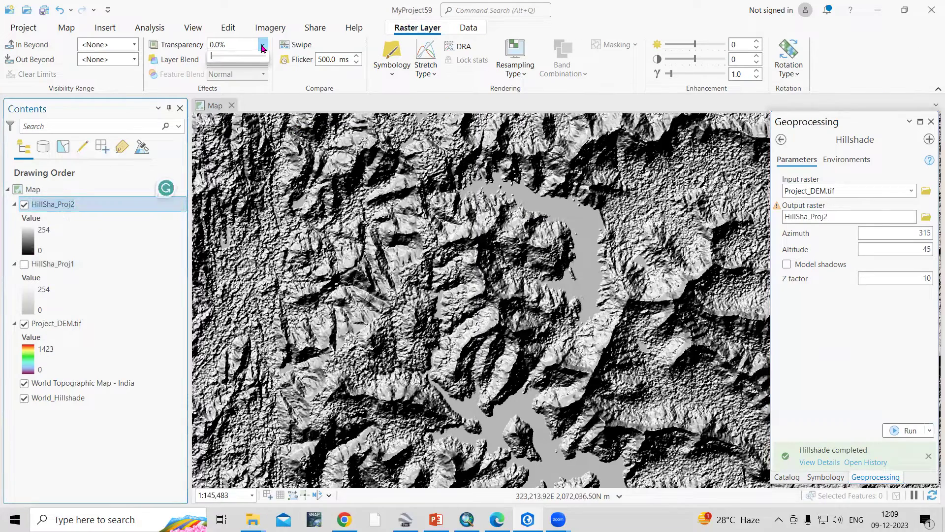
pyautogui.moveTo(215, 60); pyautogui.dragTo(250, 61)
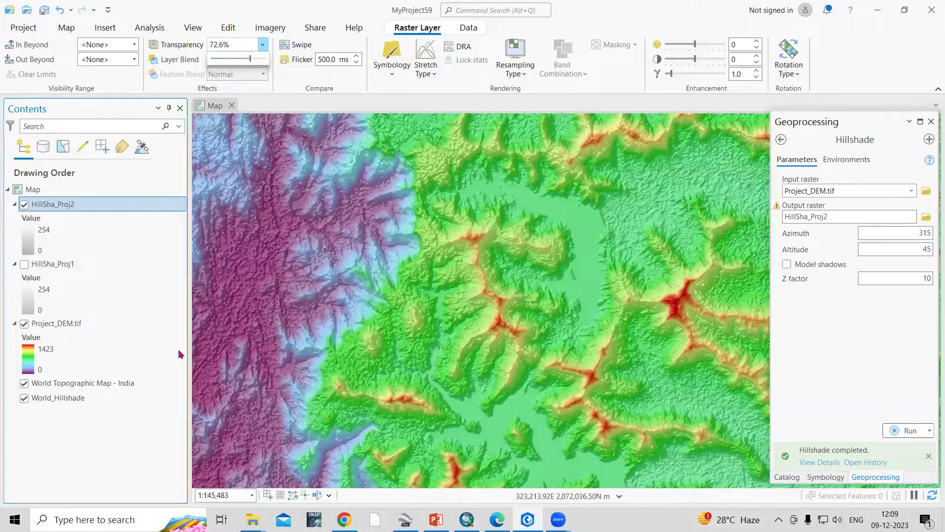
pyautogui.scroll(-2, 438, 277)
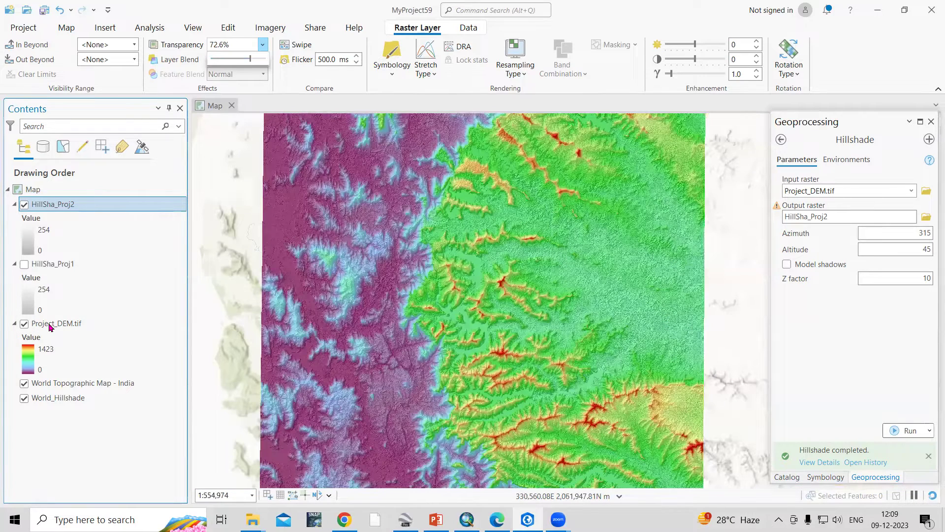
# Change the Project_DEM.tif symbology to the green-yellow-red color scheme.
pyautogui.rightClick(76, 326)
pyautogui.click(136, 326)
pyautogui.click(927, 215)
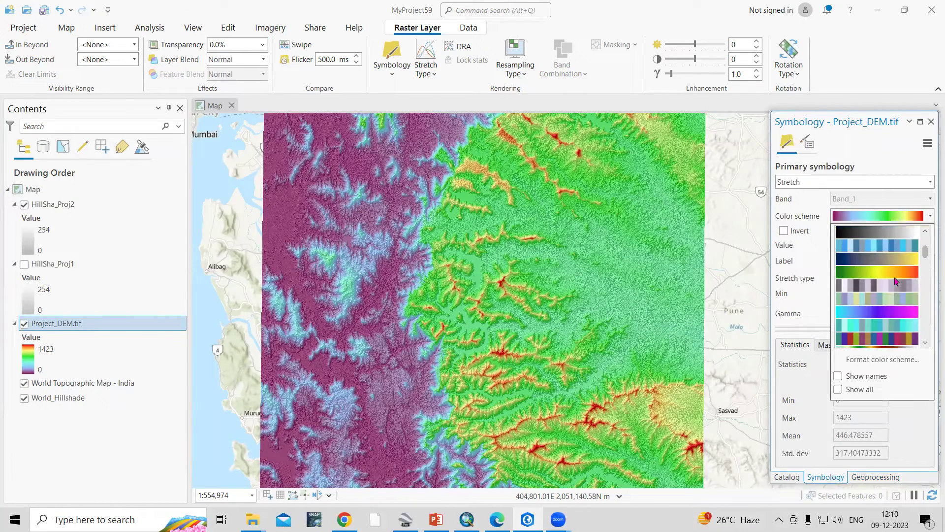
pyautogui.click(895, 277)
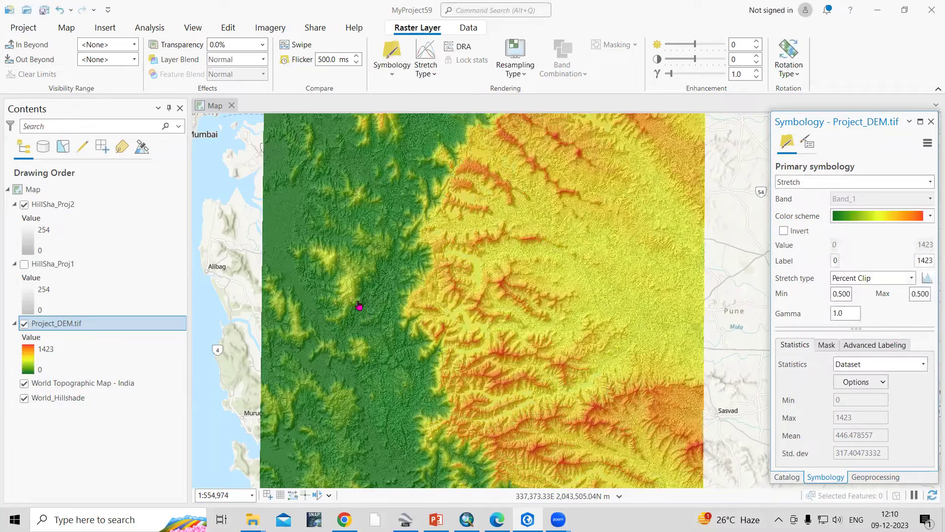
# Examine the low and high elevation areas of the recoloured DEM, including the central ridges and the full extent.
pyautogui.click(38, 354)
pyautogui.scroll(1, 465, 238)
pyautogui.scroll(1, 465, 238)
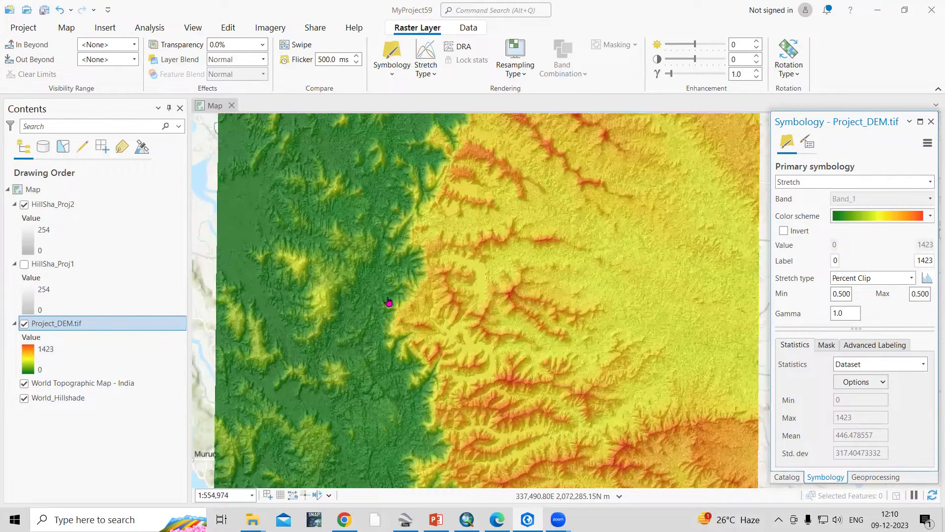
pyautogui.scroll(2, 424, 323)
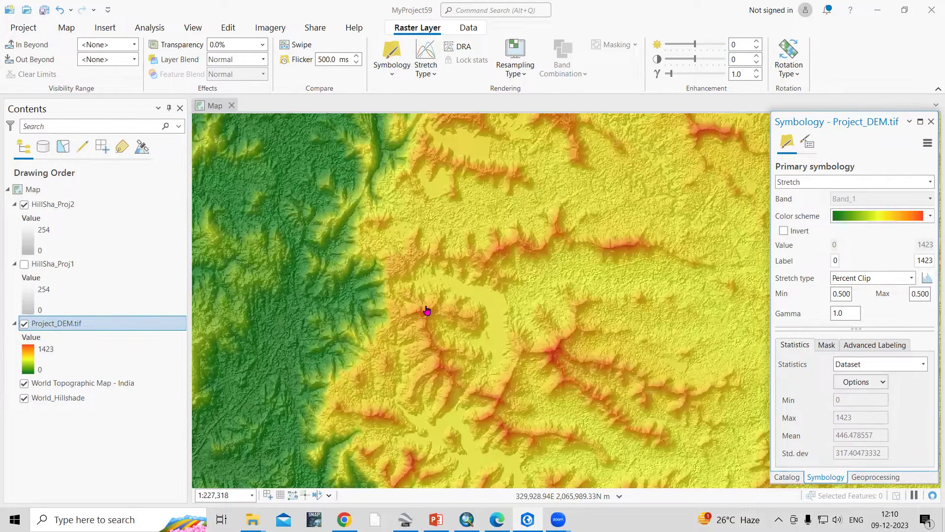
pyautogui.scroll(2, 426, 312)
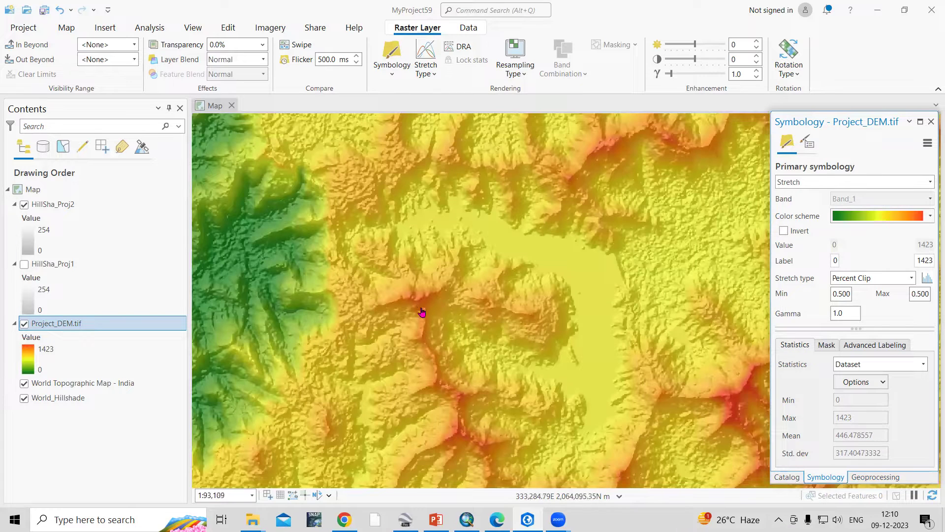
pyautogui.scroll(-2, 533, 316)
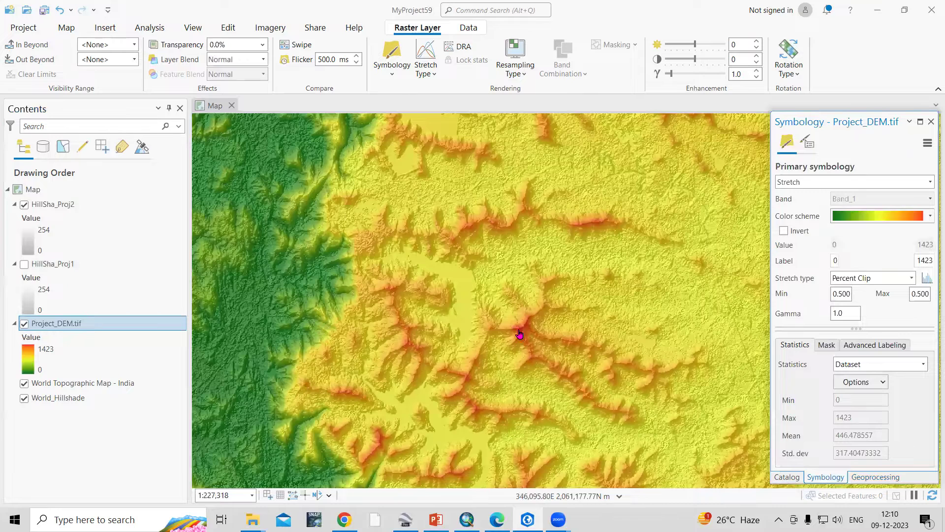
pyautogui.scroll(1, 523, 327)
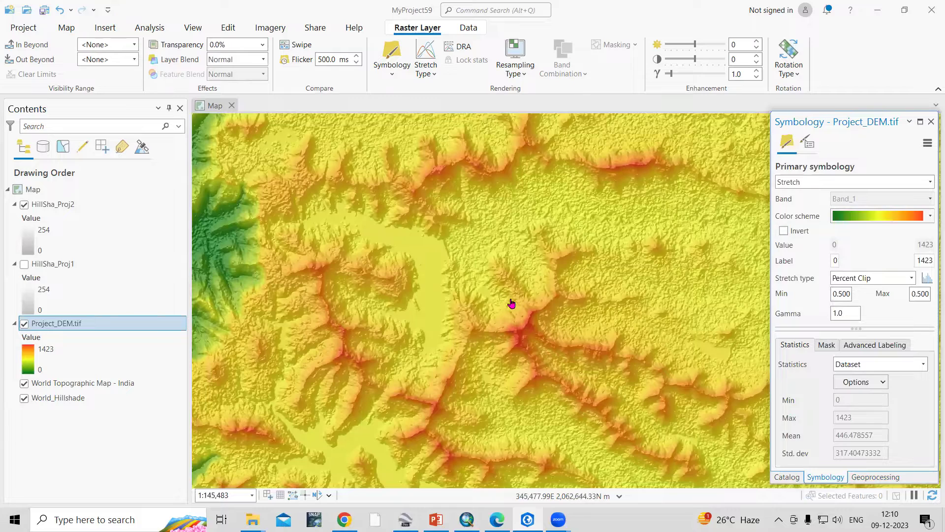
pyautogui.scroll(-1, 502, 315)
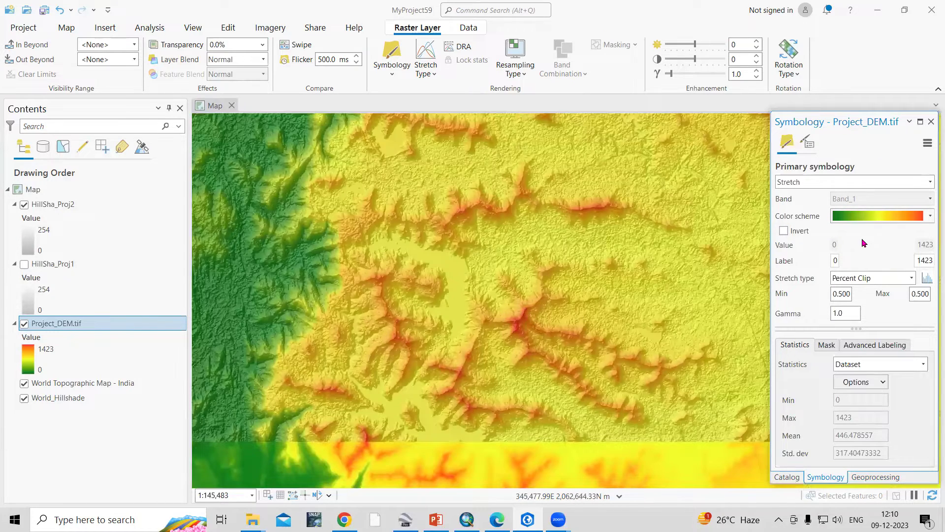
pyautogui.scroll(-1, 405, 280)
pyautogui.scroll(-2, 429, 279)
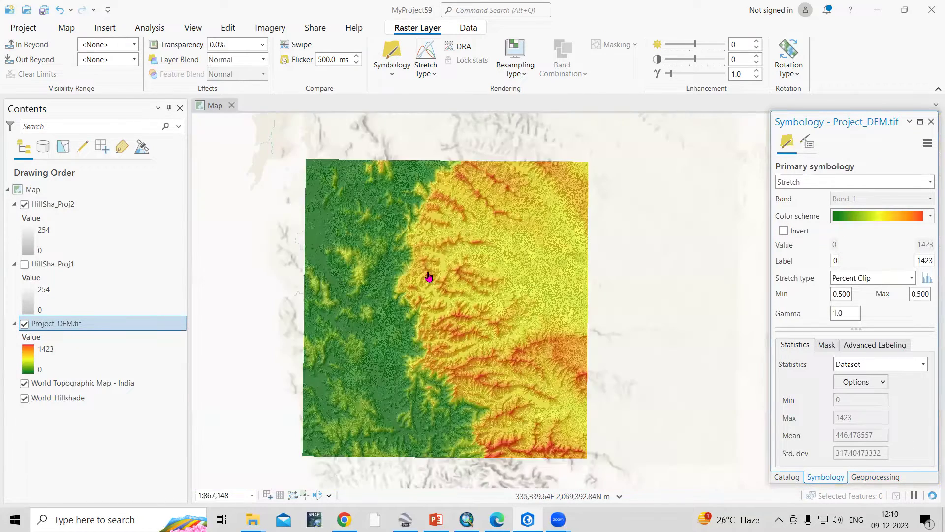
pyautogui.scroll(1, 469, 264)
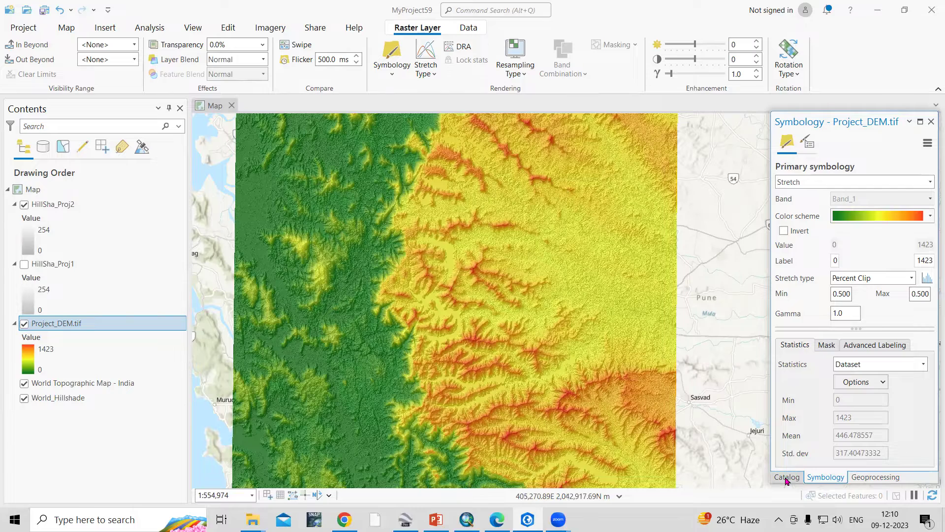
# Start a new shapefile in the ASTER DEM folder and name the feature class Observer_point.
pyautogui.click(786, 477)
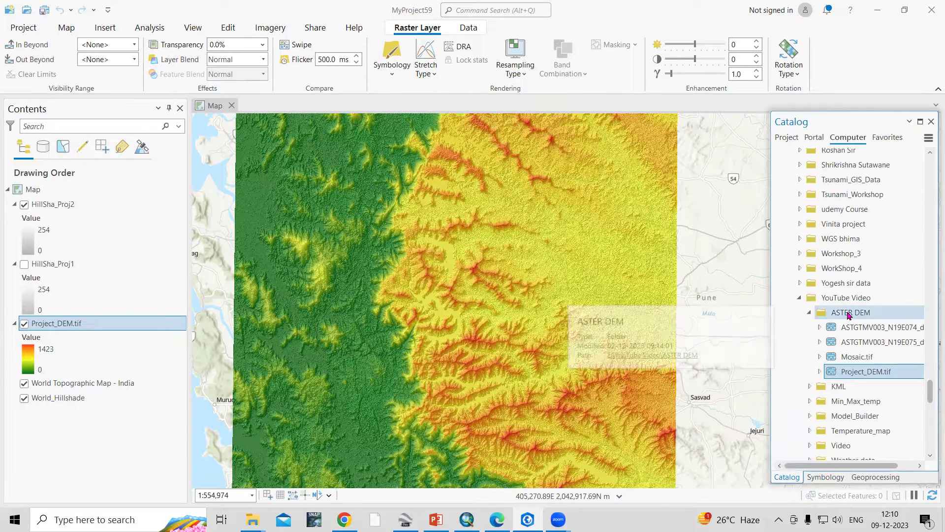
pyautogui.rightClick(842, 313)
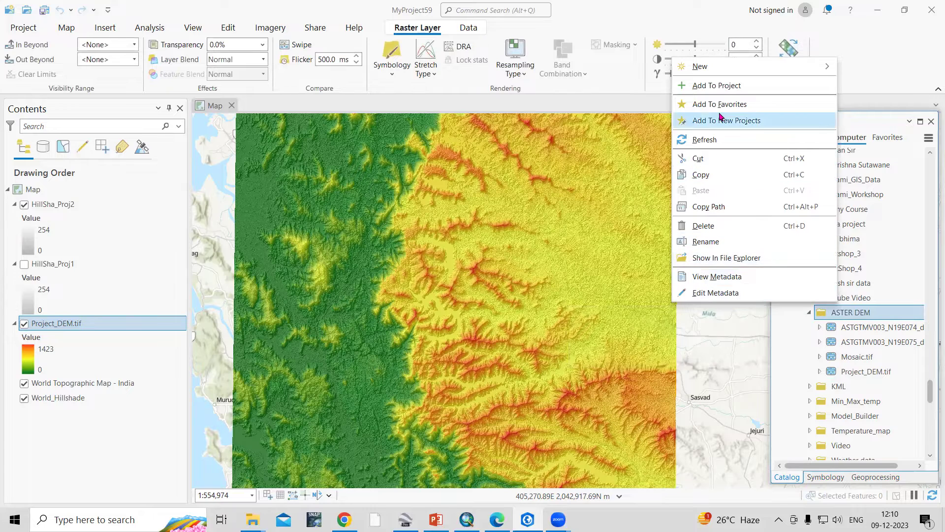
pyautogui.moveTo(721, 71)
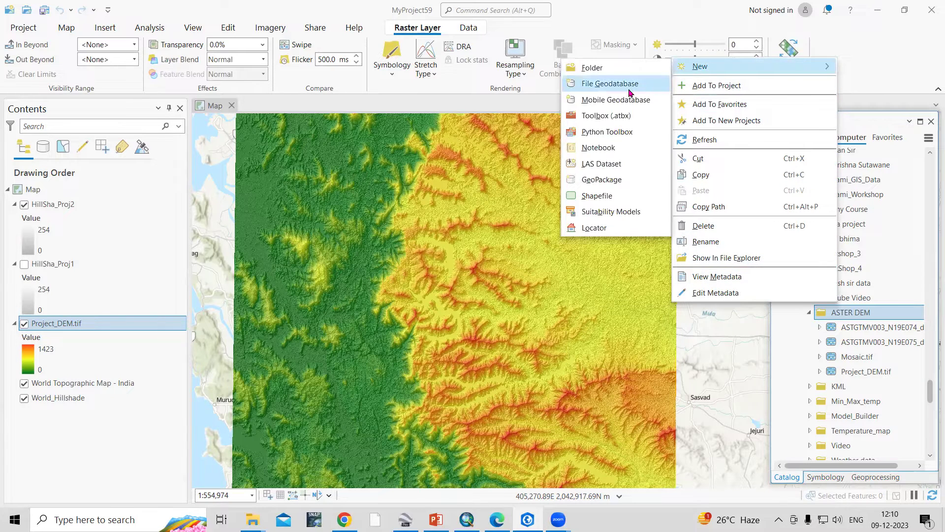
pyautogui.click(607, 199)
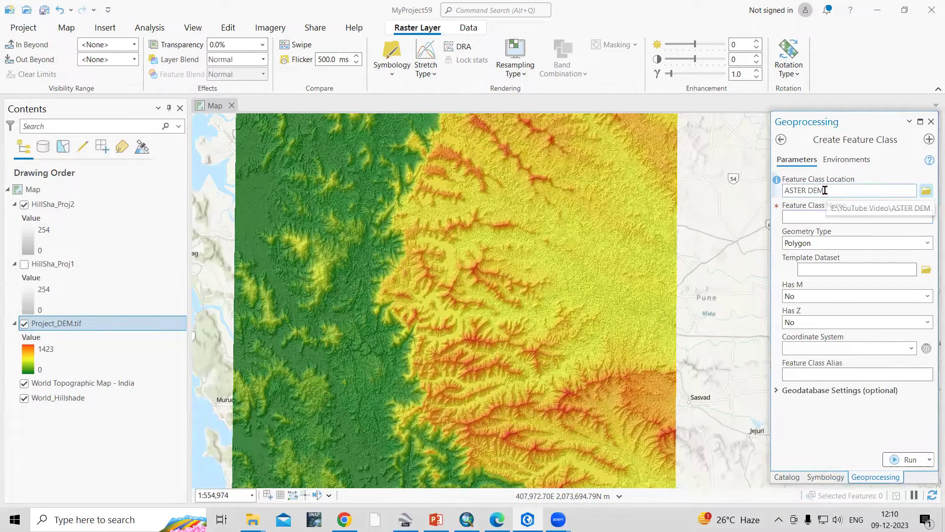
pyautogui.click(908, 217)
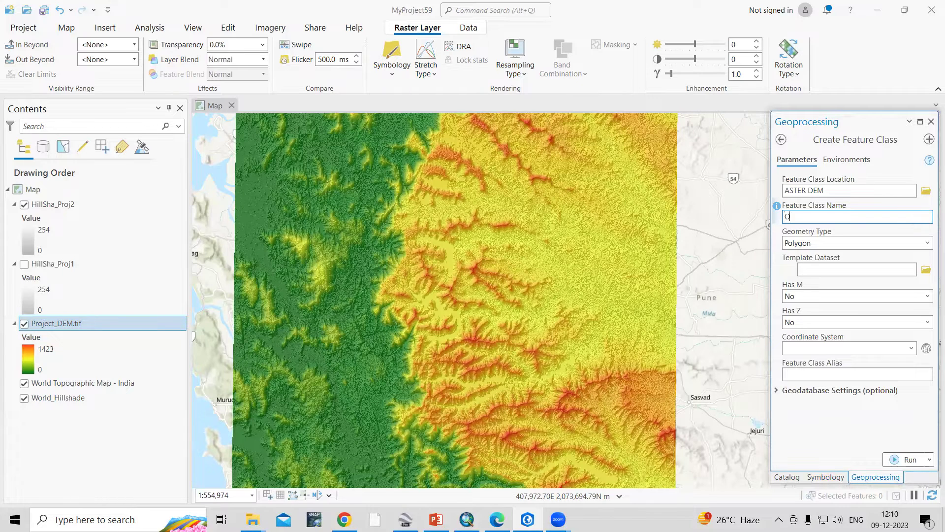
pyautogui.write('Observer_point')
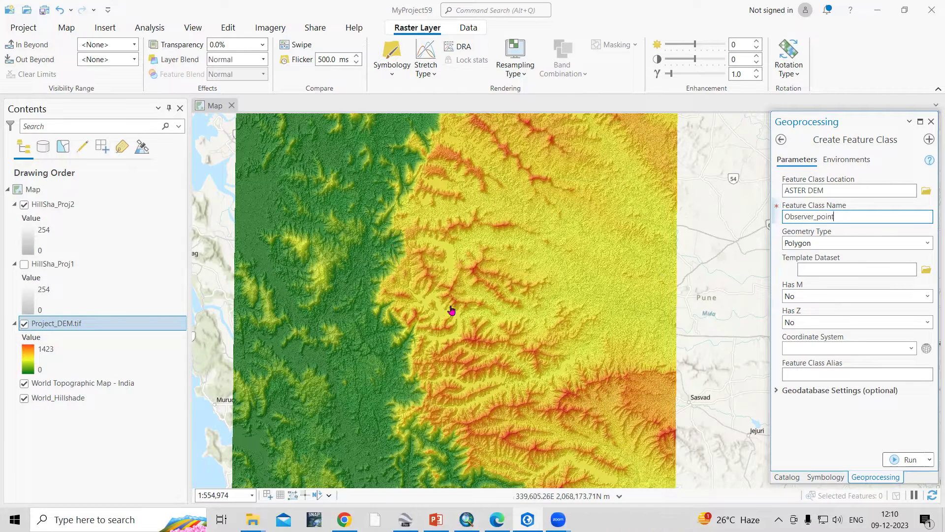
# Set the geometry type to Point, take the coordinate system from Project_DEM.tif (WGS_1984_UTM_Zone_43N), and create the feature class.
pyautogui.click(906, 243)
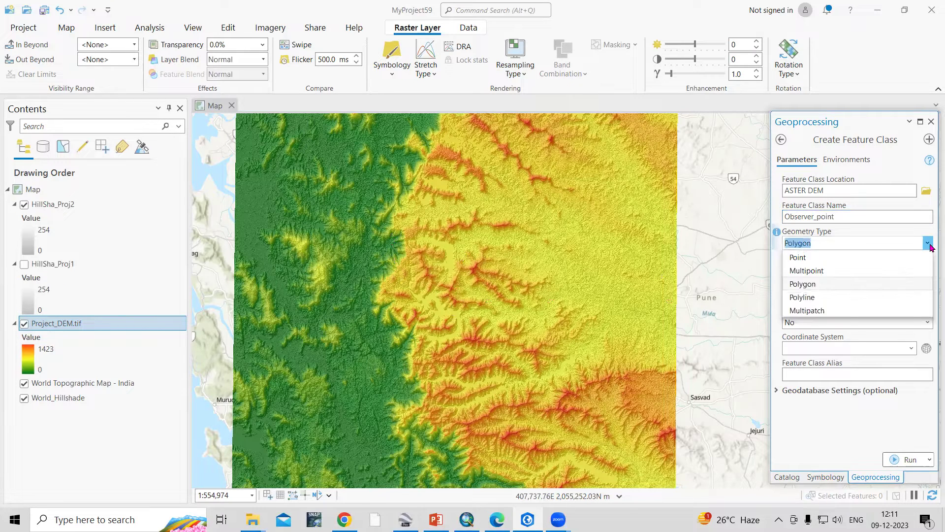
pyautogui.click(855, 257)
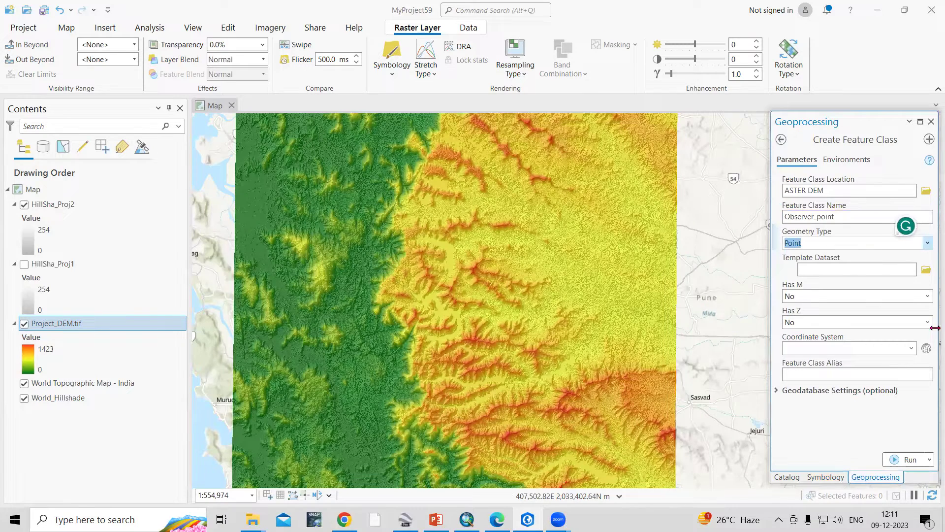
pyautogui.click(911, 349)
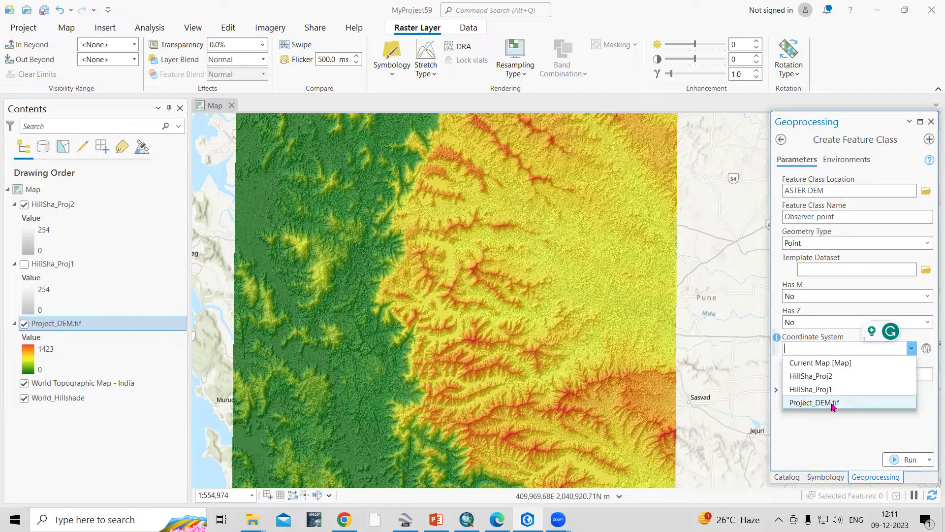
pyautogui.click(831, 403)
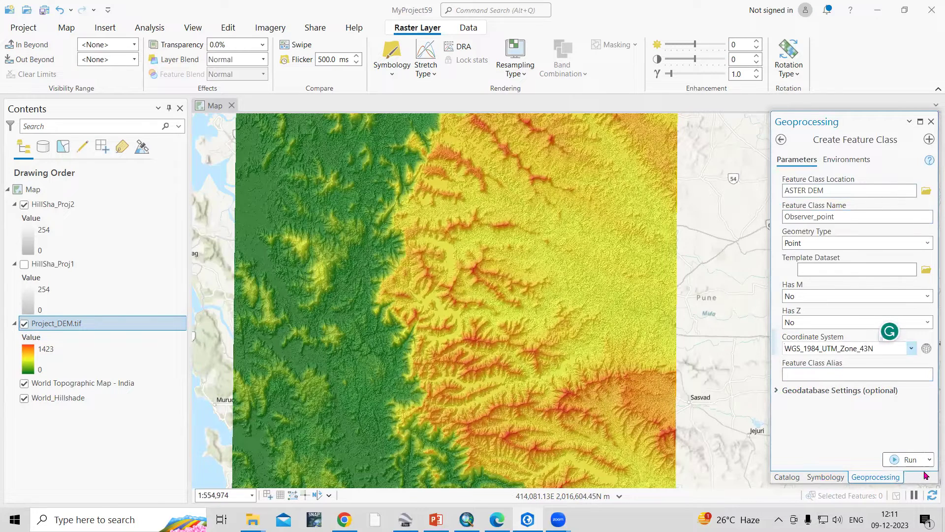
pyautogui.click(907, 460)
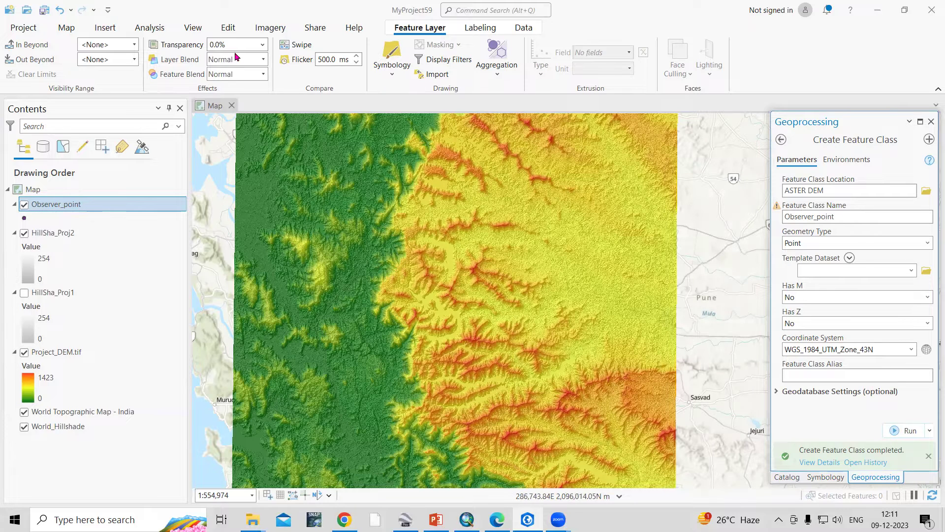
# Start creating features with the Observer_point template and place one point on the high red peak of the central ridges.
pyautogui.click(229, 29)
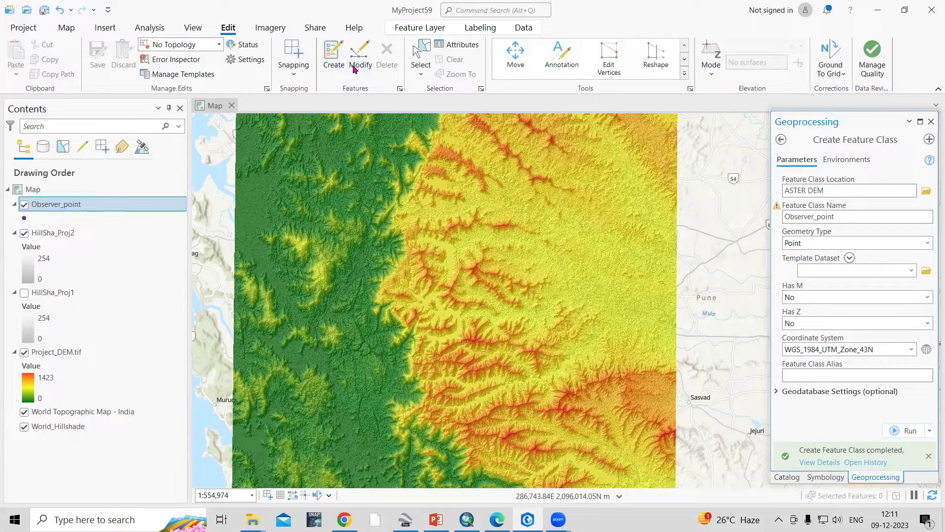
pyautogui.click(330, 66)
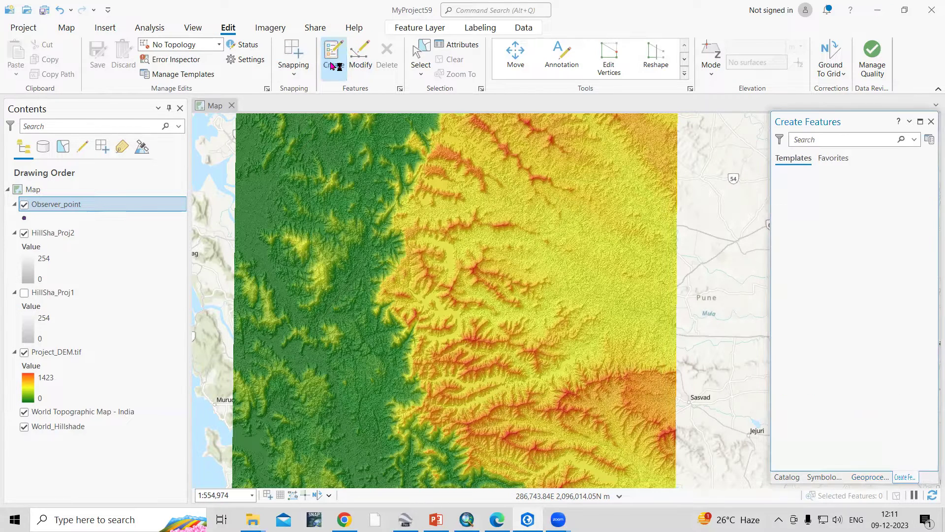
pyautogui.click(804, 200)
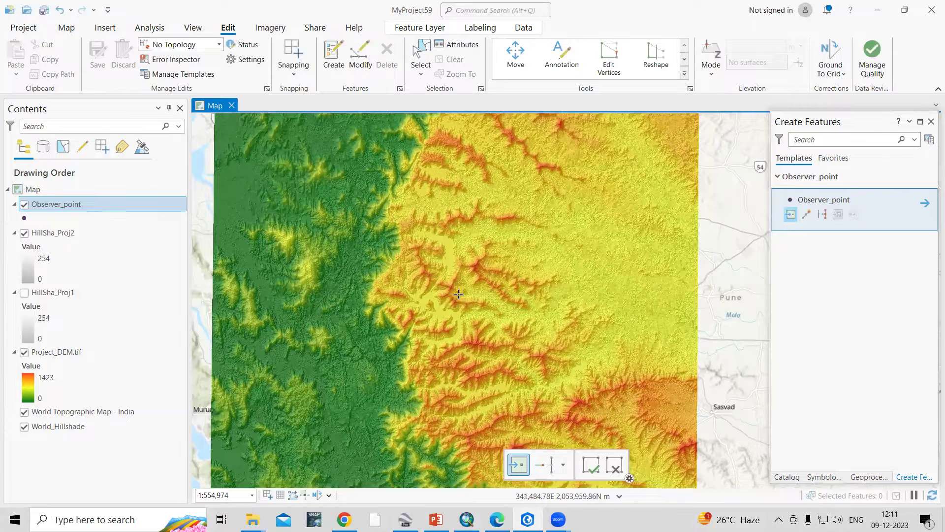
pyautogui.scroll(3, 454, 295)
pyautogui.click(496, 223)
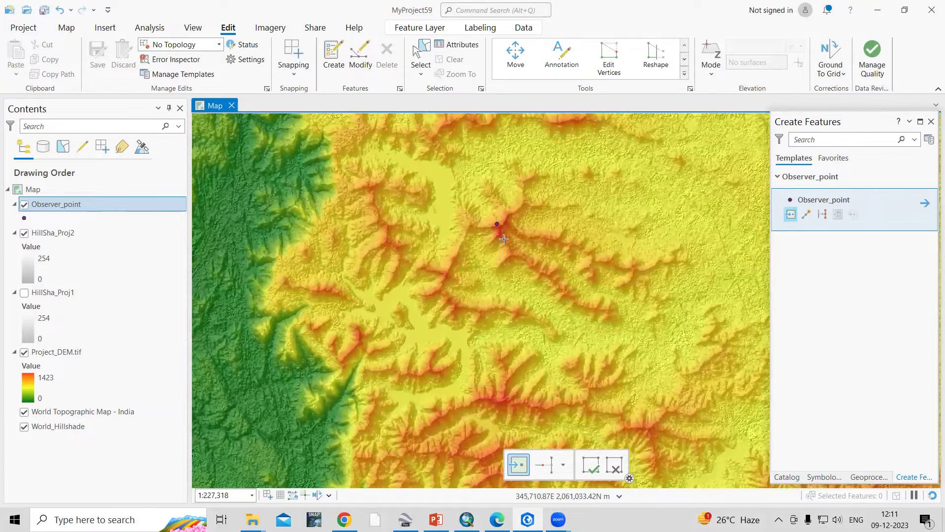
pyautogui.scroll(4, 503, 239)
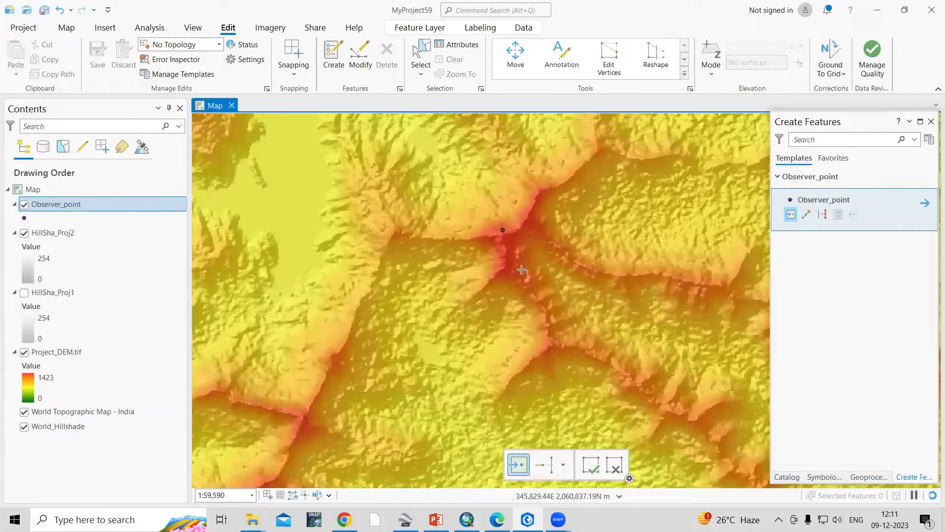
pyautogui.click(504, 238)
# Examine the placed observer point on the ridge terrain, and hide Project_DEM.tif to compare its location with the topographic basemap.
pyautogui.scroll(-3, 487, 264)
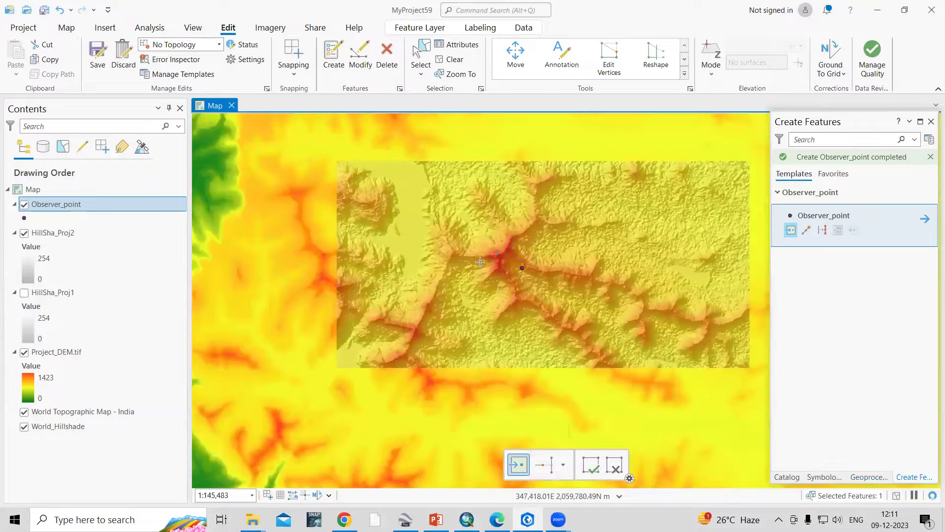
pyautogui.scroll(4, 558, 257)
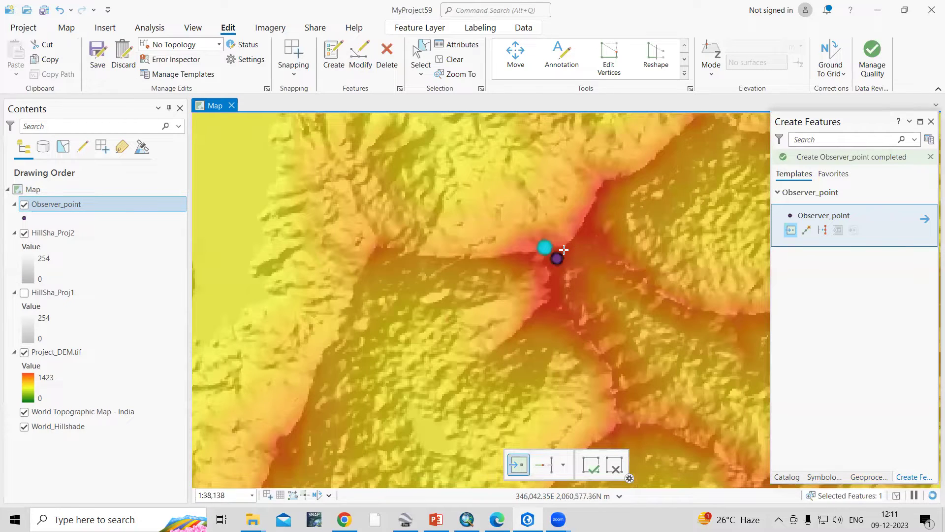
pyautogui.scroll(2, 509, 237)
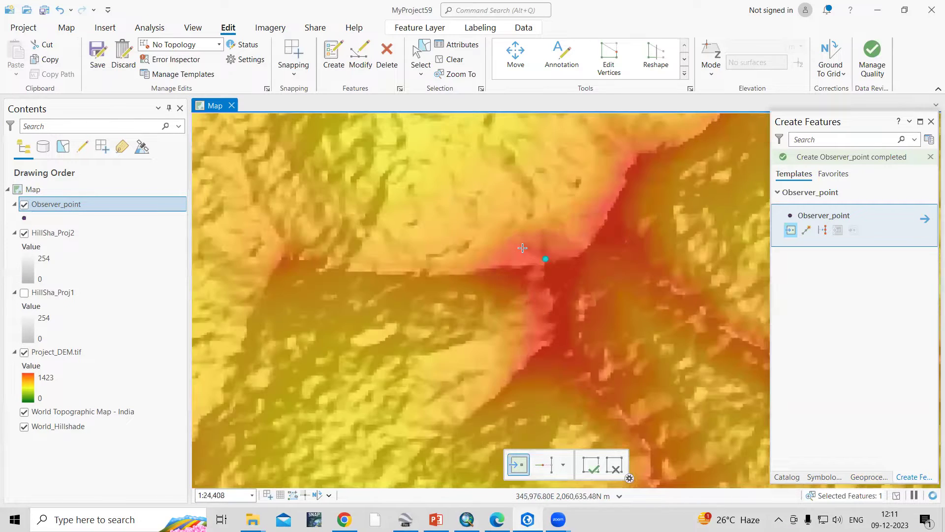
pyautogui.scroll(-8, 511, 250)
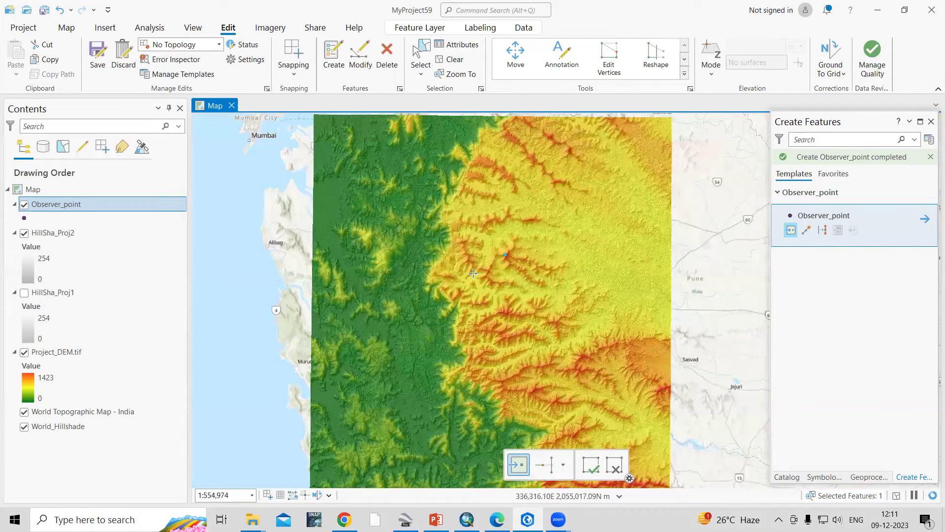
pyautogui.click(25, 352)
pyautogui.scroll(3, 516, 255)
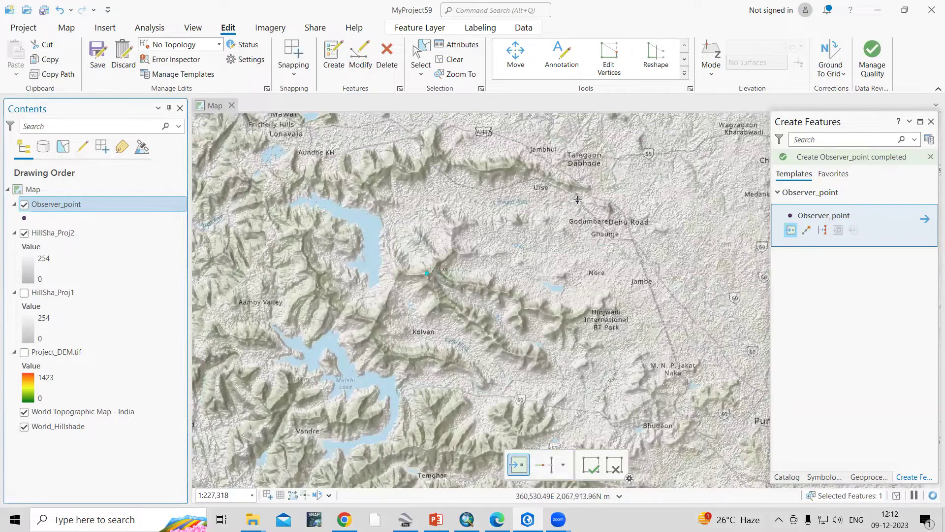
pyautogui.scroll(-1, 578, 200)
pyautogui.scroll(-2, 497, 235)
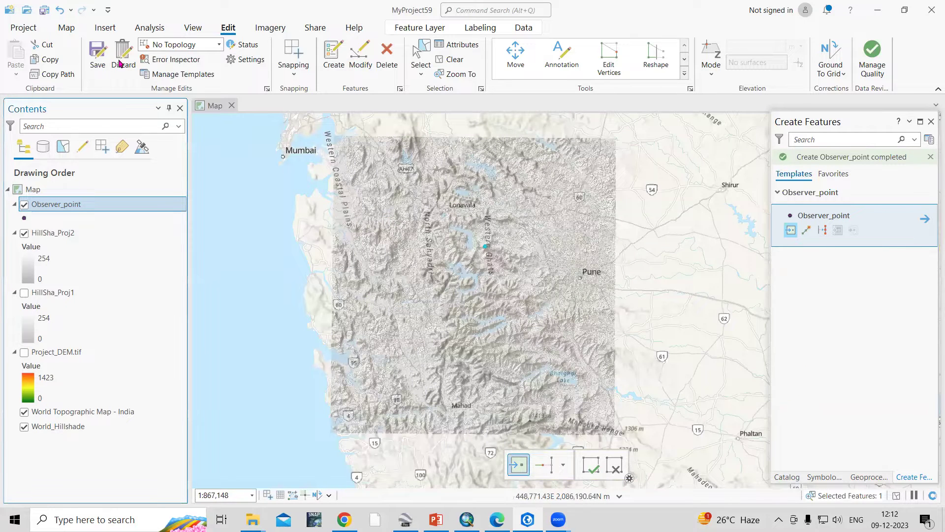
# Save the Observer_point edits and turn the Project_DEM.tif layer back on.
pyautogui.click(101, 61)
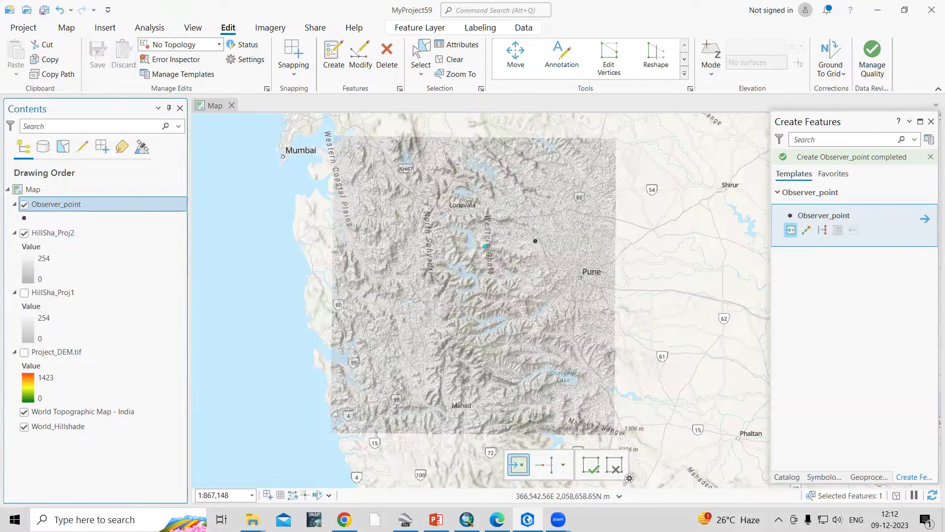
pyautogui.click(24, 352)
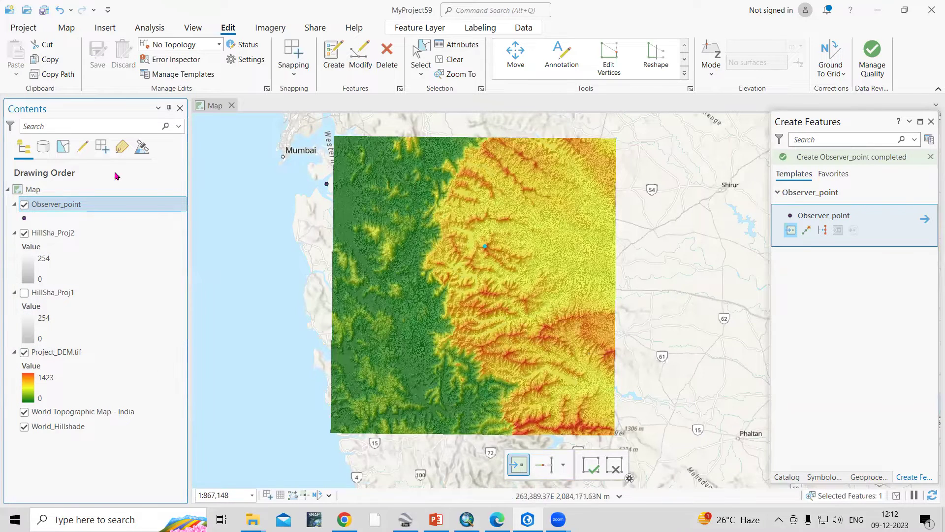
# Leave the Create Feature Class tool and reopen the list of geoprocessing tools.
pyautogui.click(868, 477)
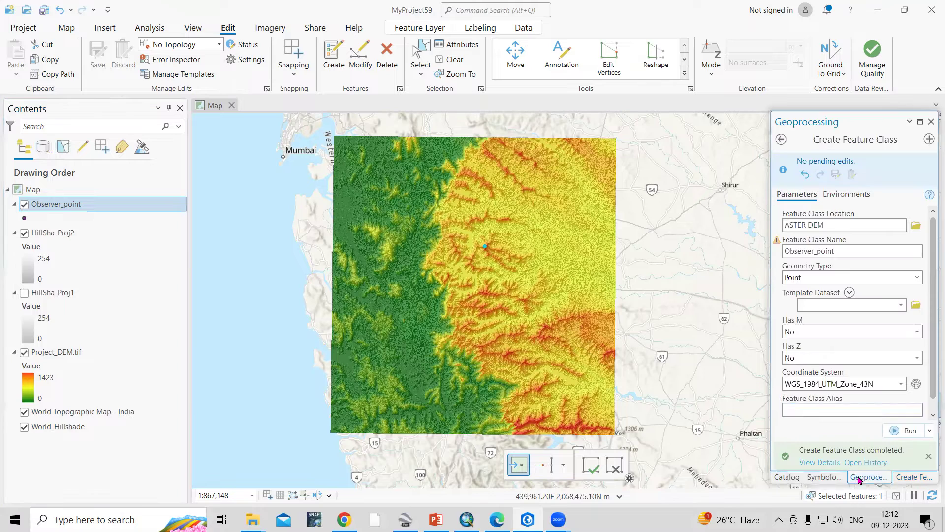
pyautogui.click(781, 140)
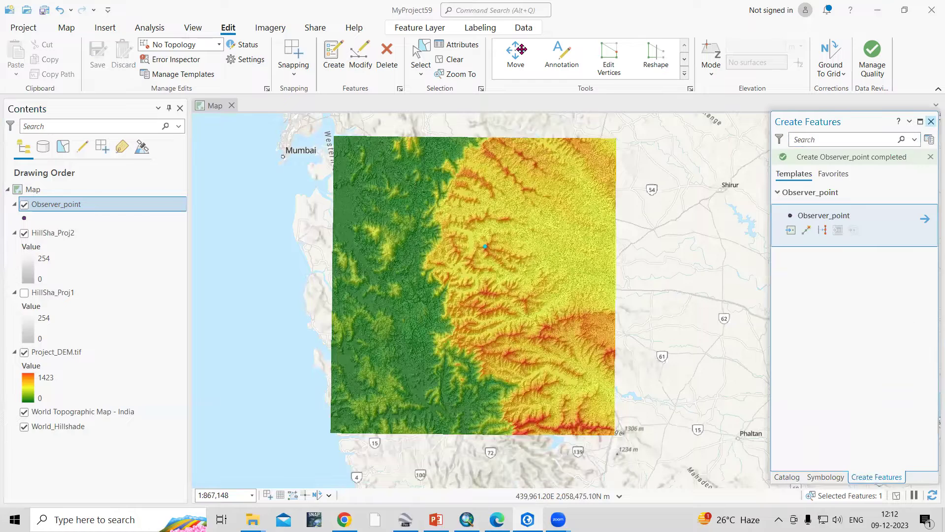
pyautogui.click(193, 28)
pyautogui.click(241, 46)
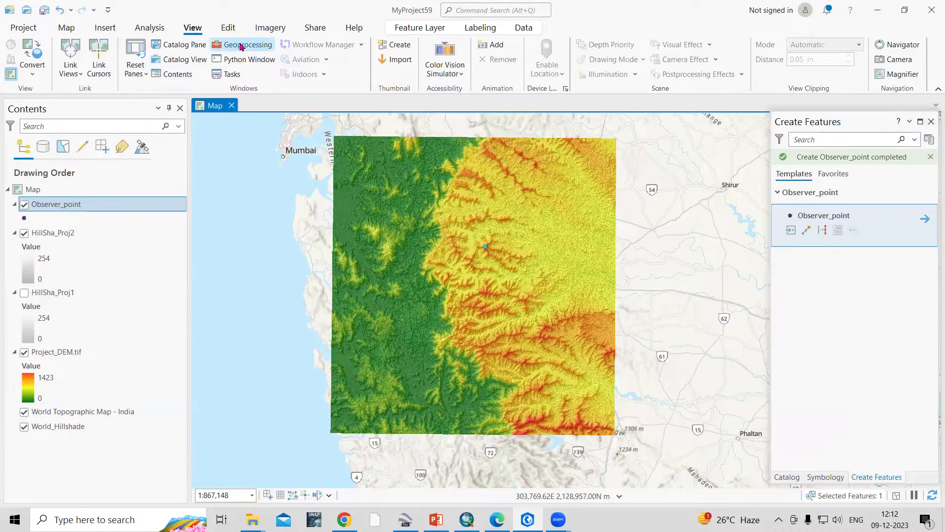
pyautogui.press('BackSpace')
pyautogui.press('BackSpace')
pyautogui.press('BackSpace')
pyautogui.press('BackSpace')
pyautogui.click(788, 162)
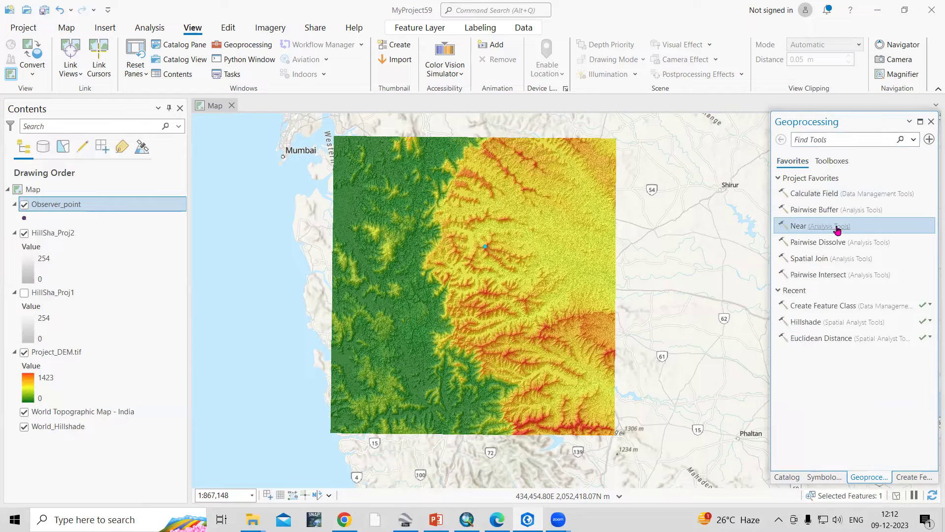
# Show all geoprocessing toolboxes and collapse the expanded Surface toolset and Spatial Analyst Tools.
pyautogui.click(832, 161)
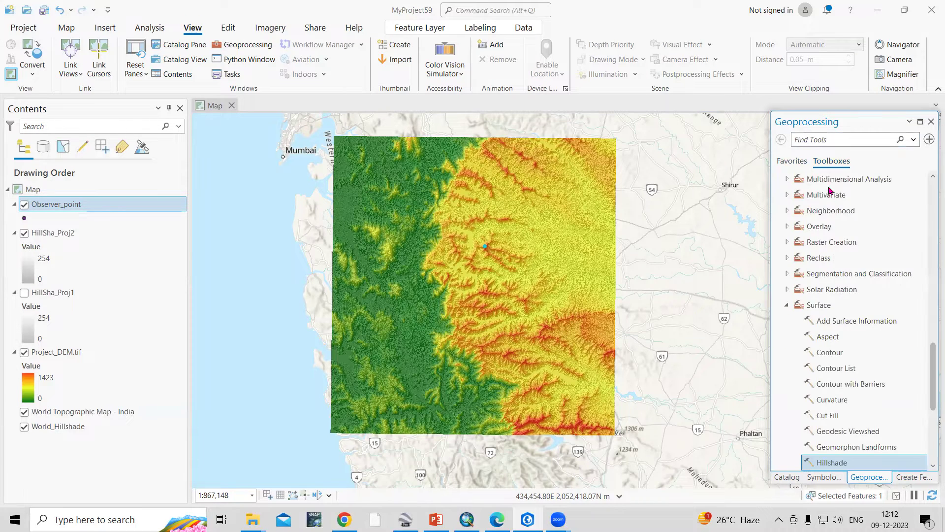
pyautogui.click(788, 306)
pyautogui.scroll(7, 788, 308)
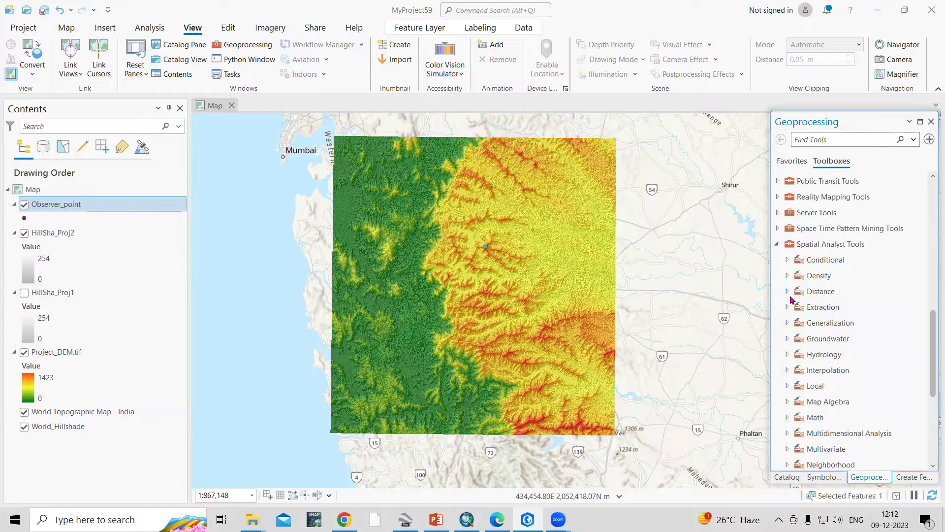
pyautogui.click(778, 368)
pyautogui.scroll(6, 854, 213)
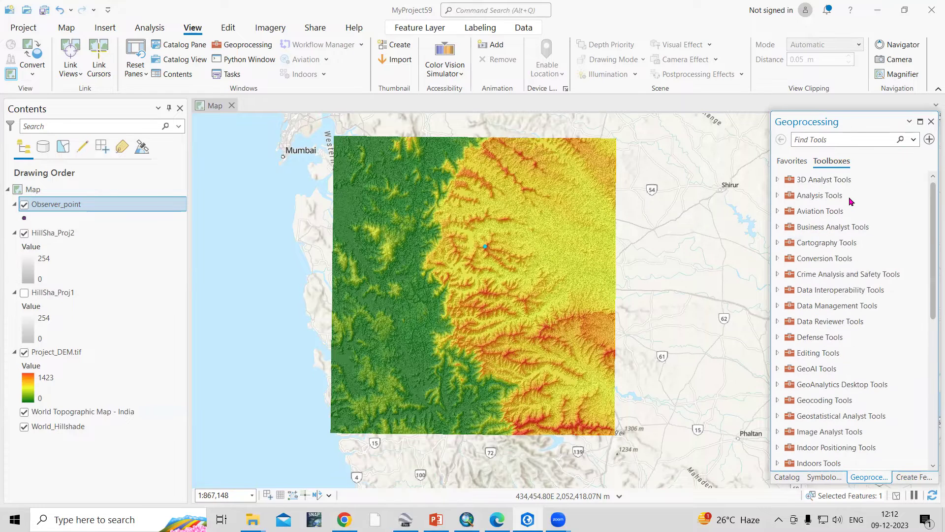
# Open the Viewshed tool from the Surface toolset of Spatial Analyst Tools.
pyautogui.scroll(-6, 852, 256)
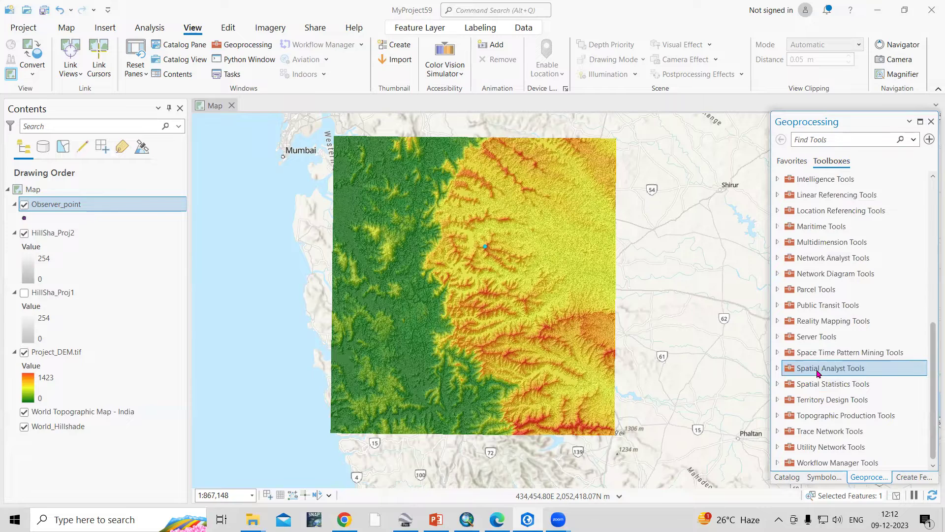
pyautogui.doubleClick(818, 369)
pyautogui.scroll(-3, 883, 373)
pyautogui.scroll(-1, 883, 372)
pyautogui.scroll(-3, 883, 372)
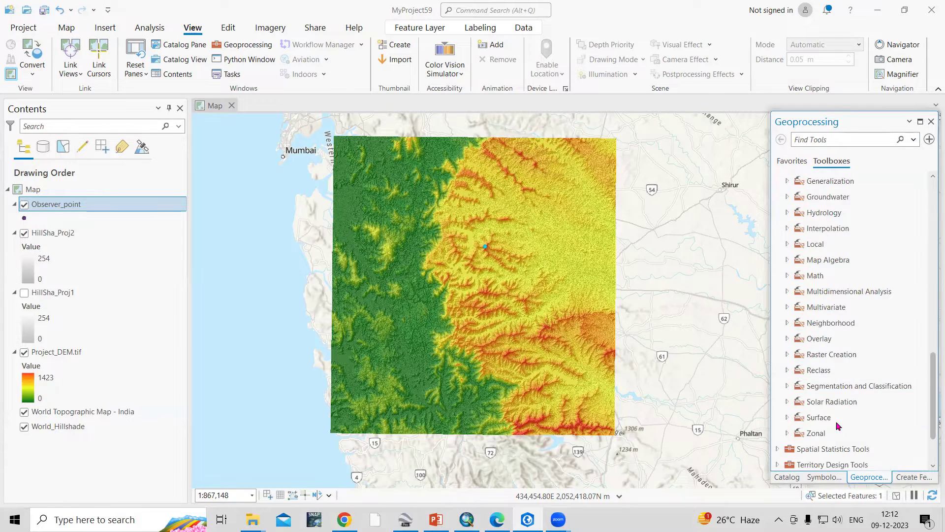
pyautogui.doubleClick(812, 417)
pyautogui.scroll(-4, 908, 411)
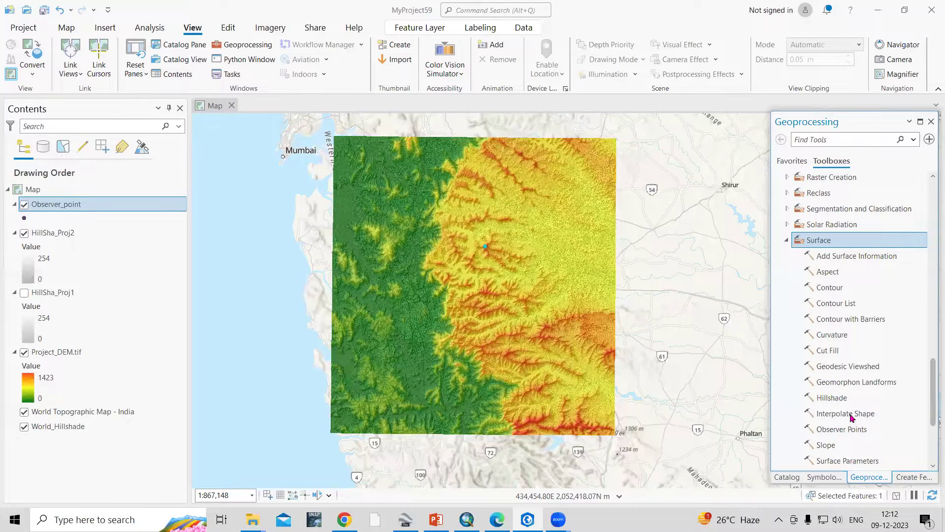
pyautogui.scroll(-1, 850, 418)
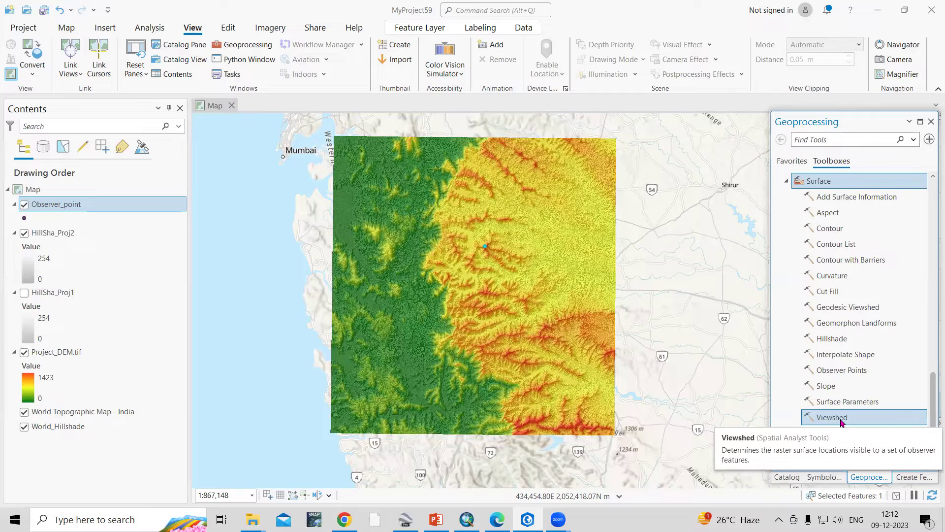
pyautogui.click(831, 417)
# Run Viewshed with Project_DEM.tif as the input raster and Observer_point as the observer features, keeping the default output raster.
pyautogui.click(785, 225)
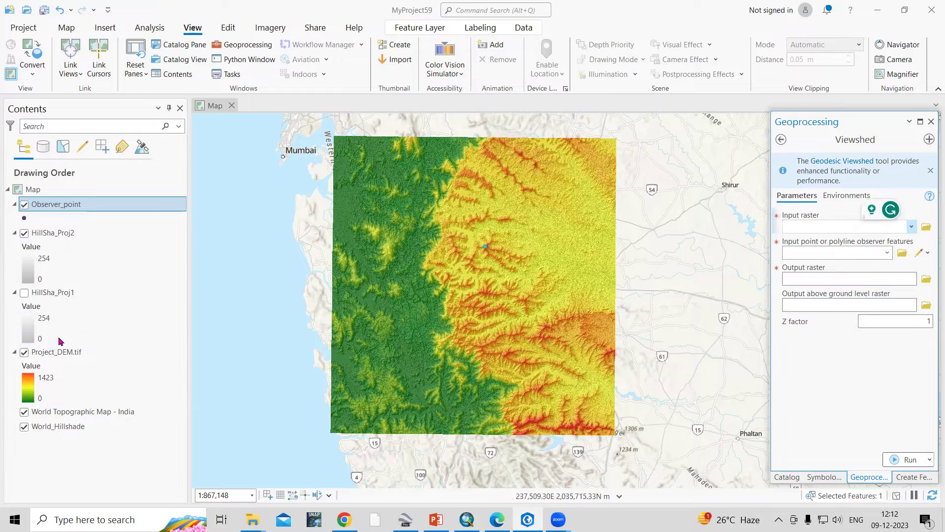
pyautogui.click(844, 226)
pyautogui.click(827, 267)
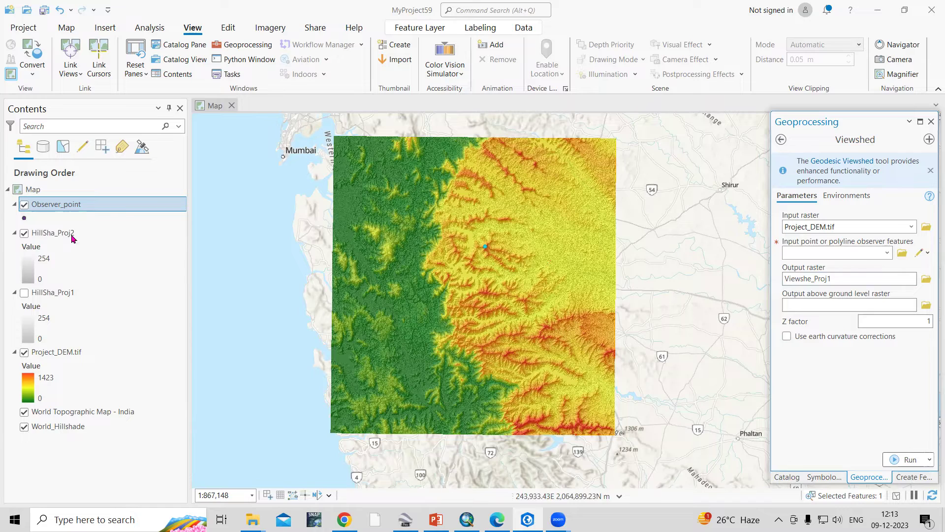
pyautogui.click(887, 252)
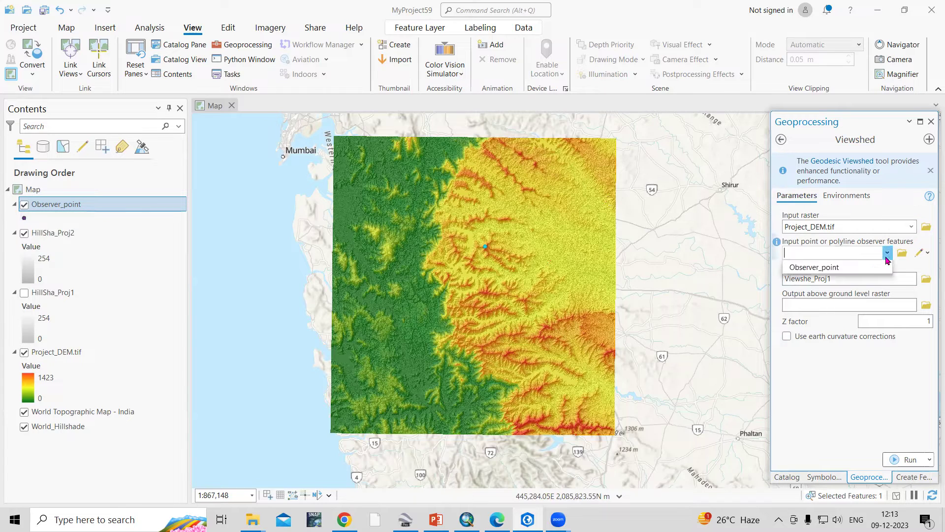
pyautogui.click(815, 267)
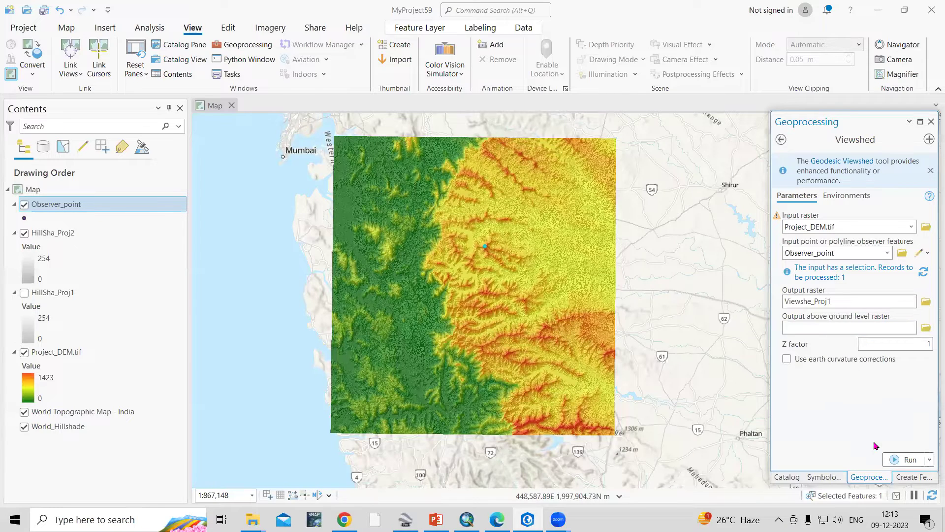
pyautogui.click(905, 460)
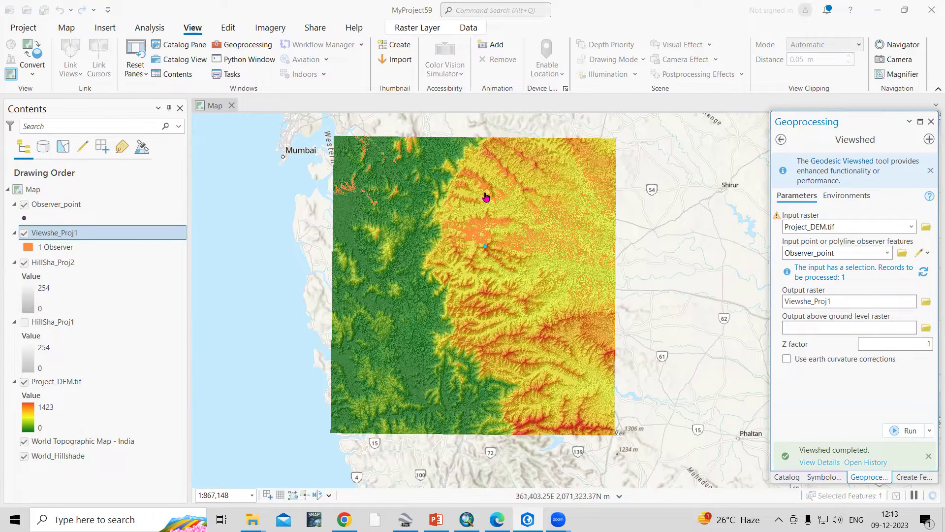
# Hide Project_DEM.tif and examine the viewshed's visible areas around the observer point over the hillshade and basemap.
pyautogui.scroll(1, 467, 182)
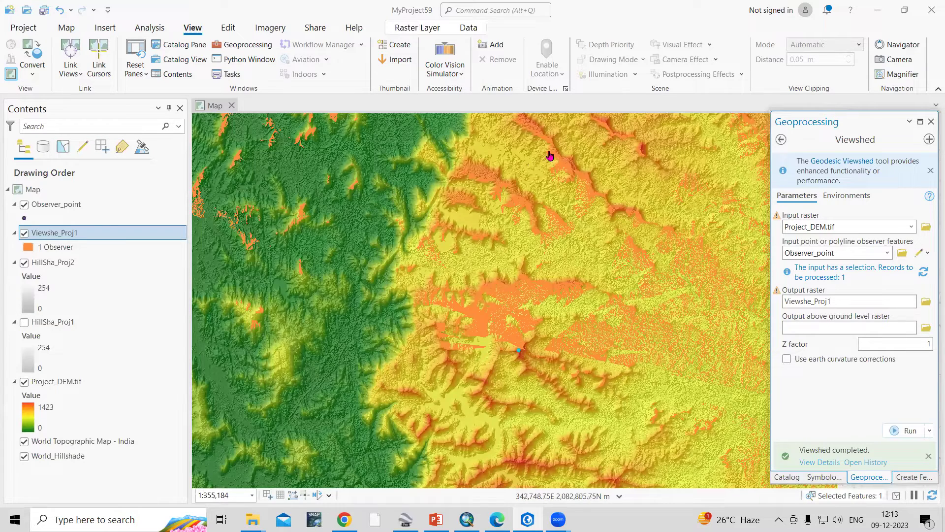
pyautogui.click(24, 384)
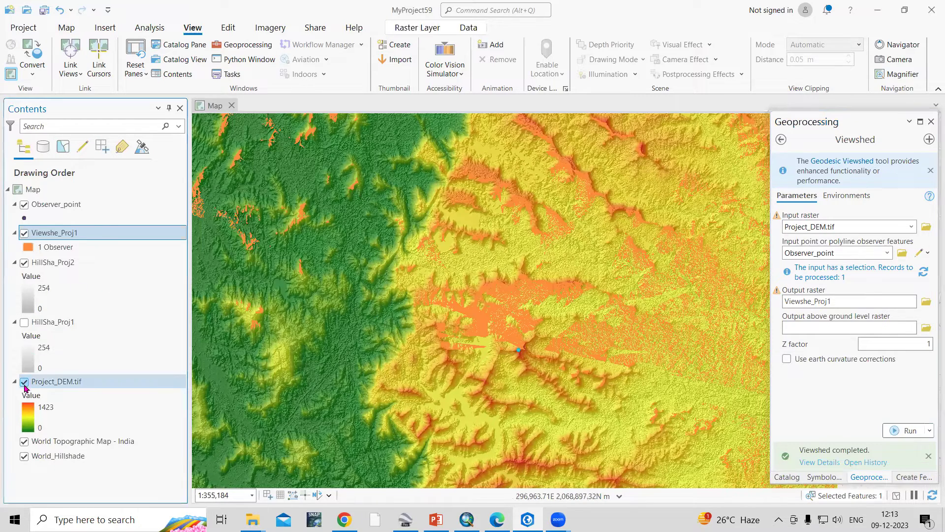
pyautogui.press('space')
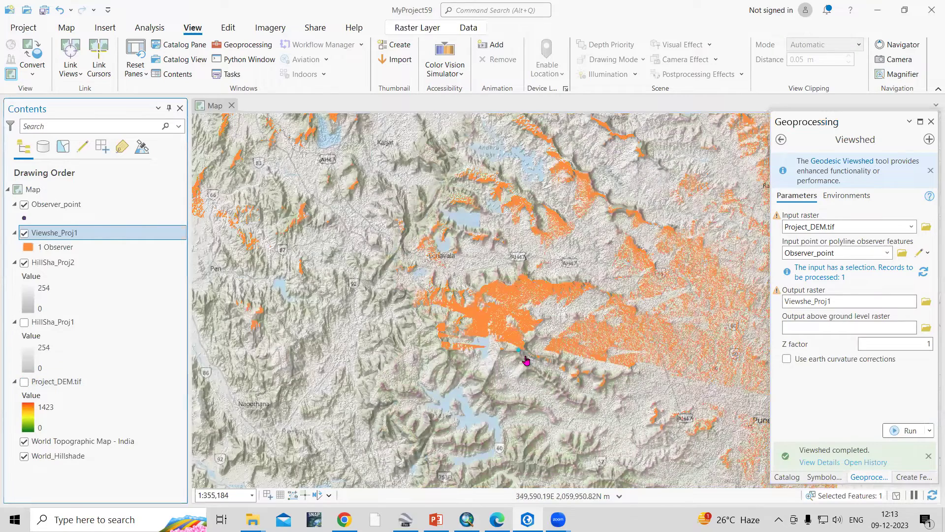
pyautogui.scroll(-2, 530, 351)
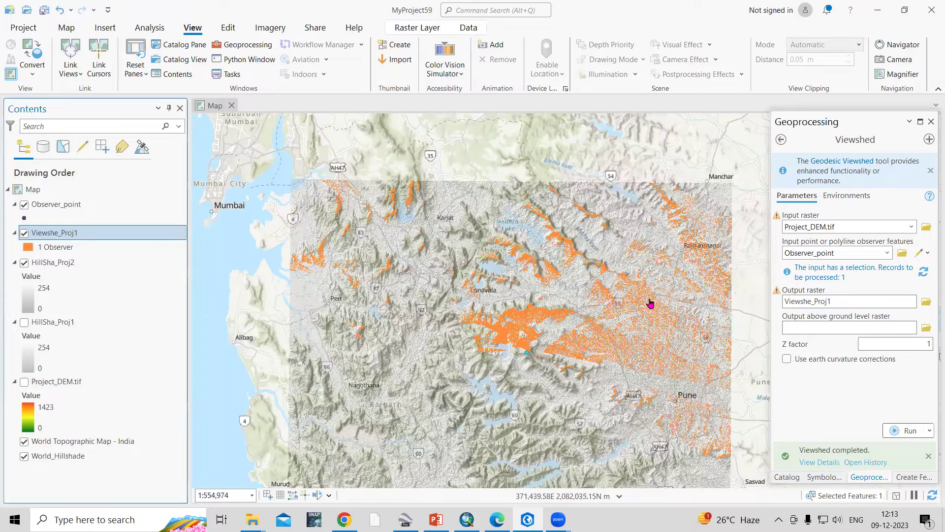
# Open the attribute table of the viewshed raster and select the row with Value 0.
pyautogui.rightClick(58, 234)
pyautogui.click(119, 193)
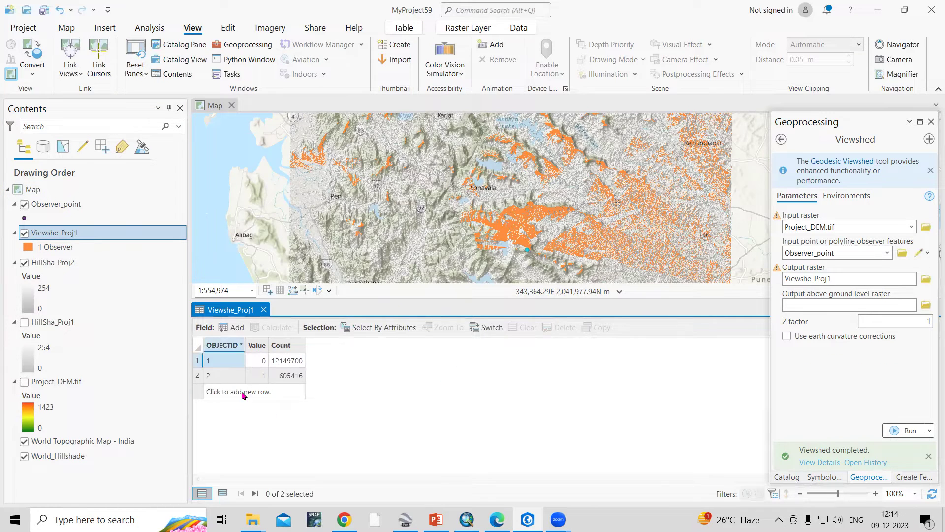
pyautogui.click(197, 361)
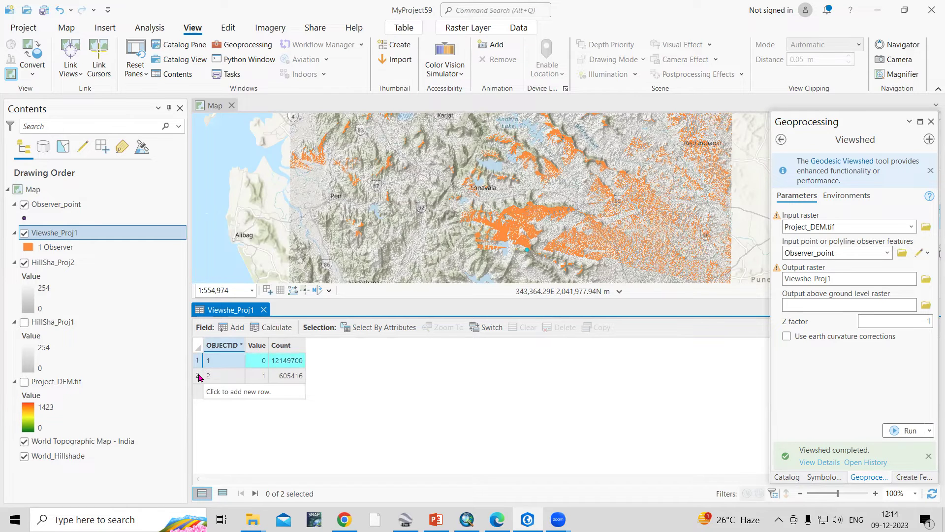
# Alternately highlight the Value 1 and Value 0 rows of the viewshed table, leave Value 1 selected, and close the table.
pyautogui.click(198, 377)
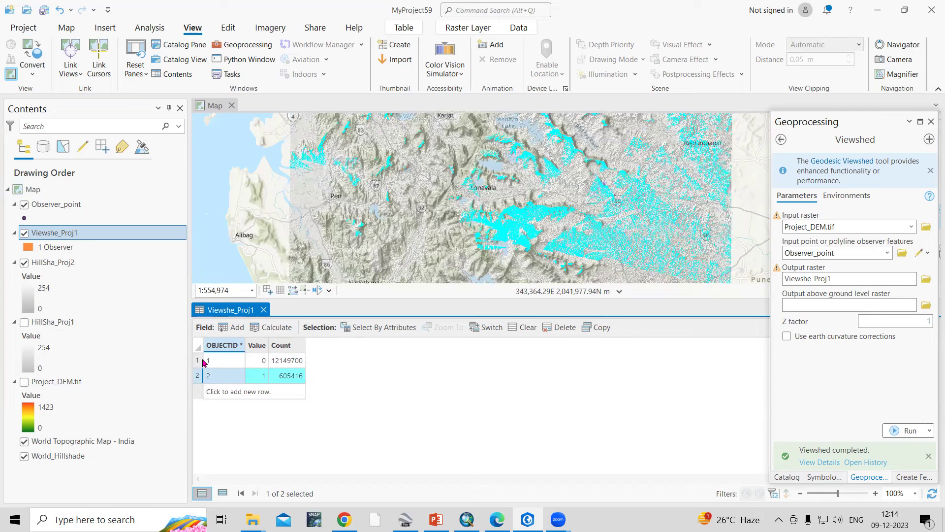
pyautogui.click(199, 362)
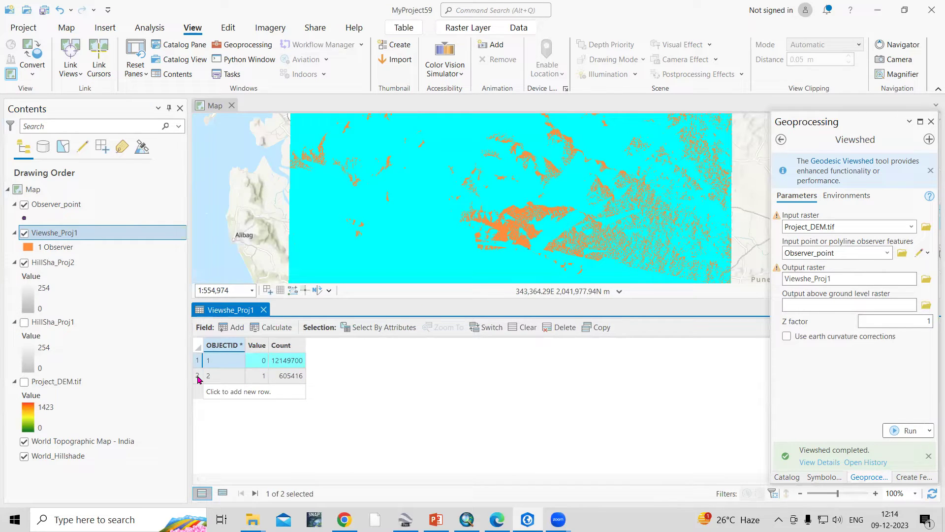
pyautogui.click(199, 377)
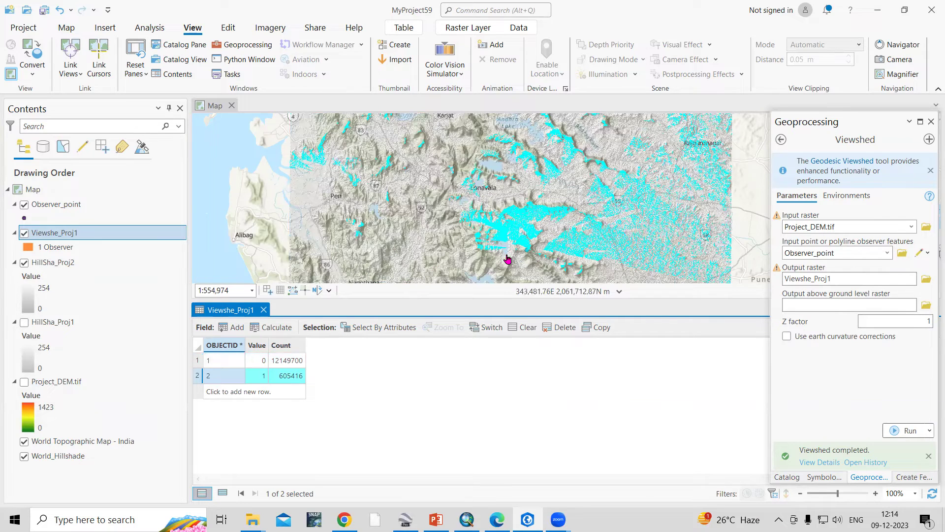
pyautogui.click(264, 310)
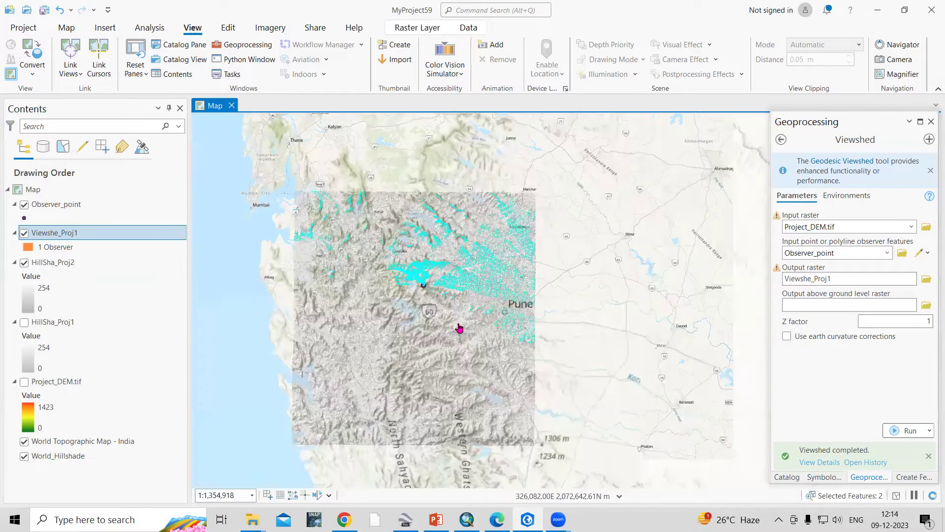
# Examine the selected visible areas around the observer point and hide HillSha_Proj2 to view them directly over the basemap.
pyautogui.scroll(5, 457, 306)
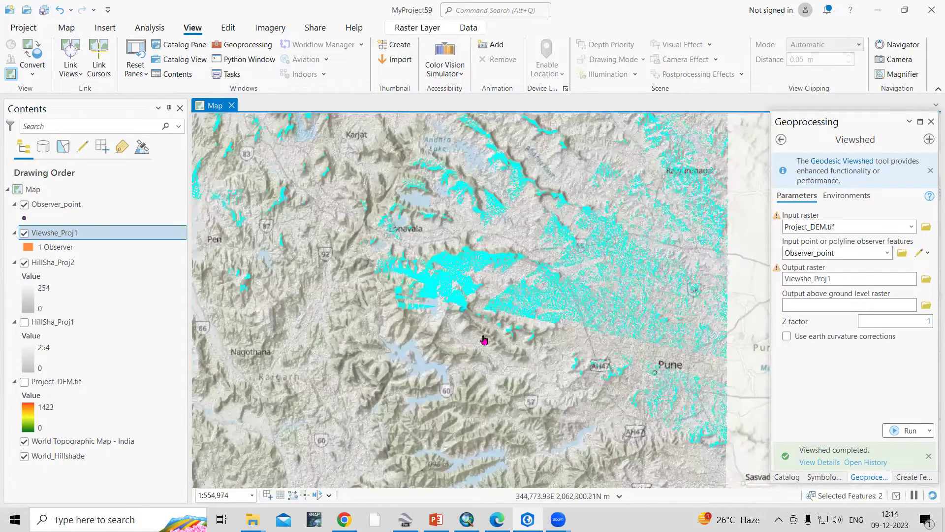
pyautogui.scroll(1, 458, 315)
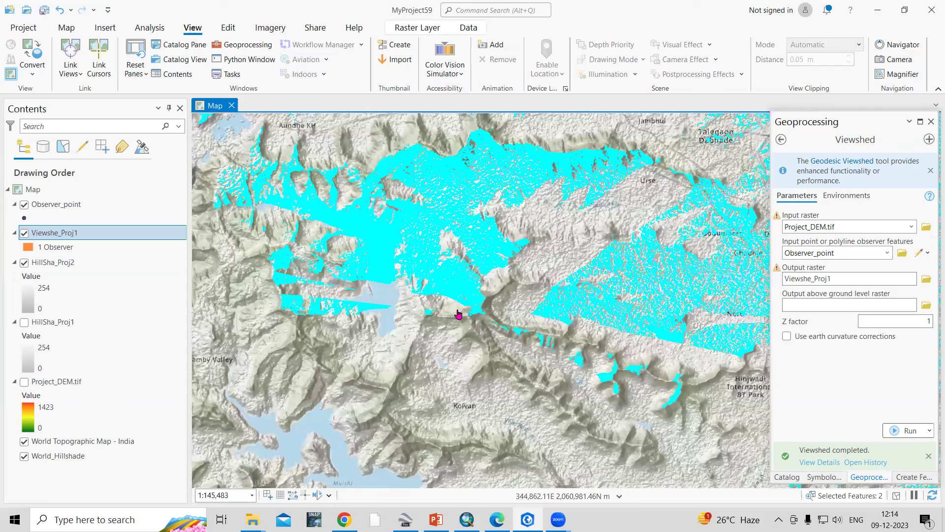
pyautogui.scroll(-2, 463, 311)
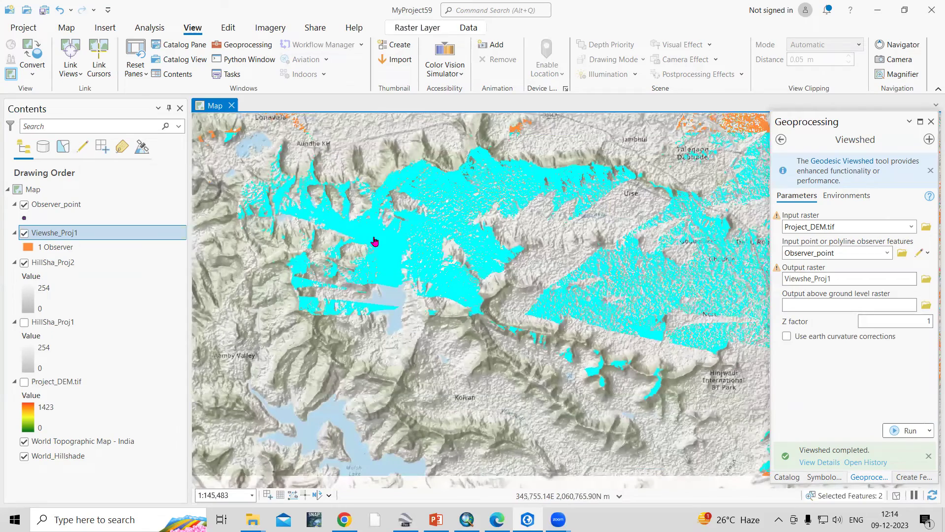
pyautogui.scroll(-1, 510, 238)
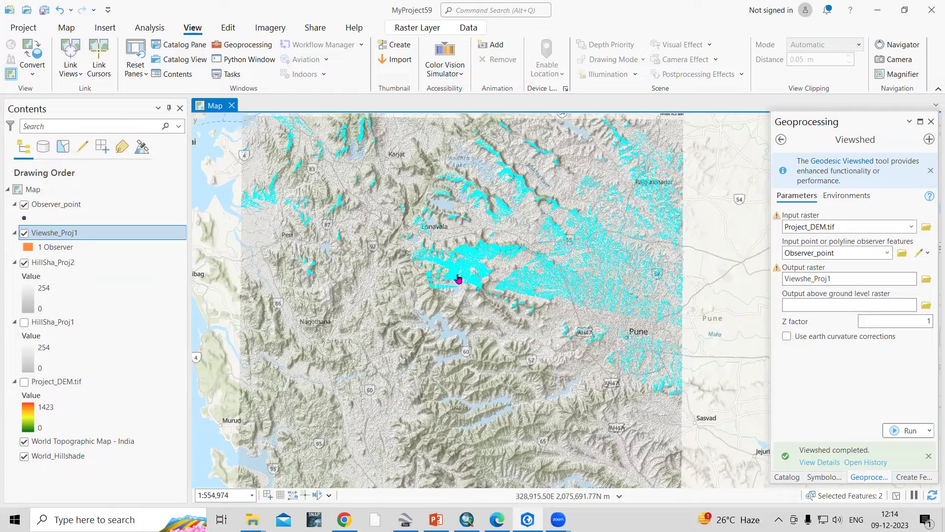
pyautogui.scroll(-1, 457, 279)
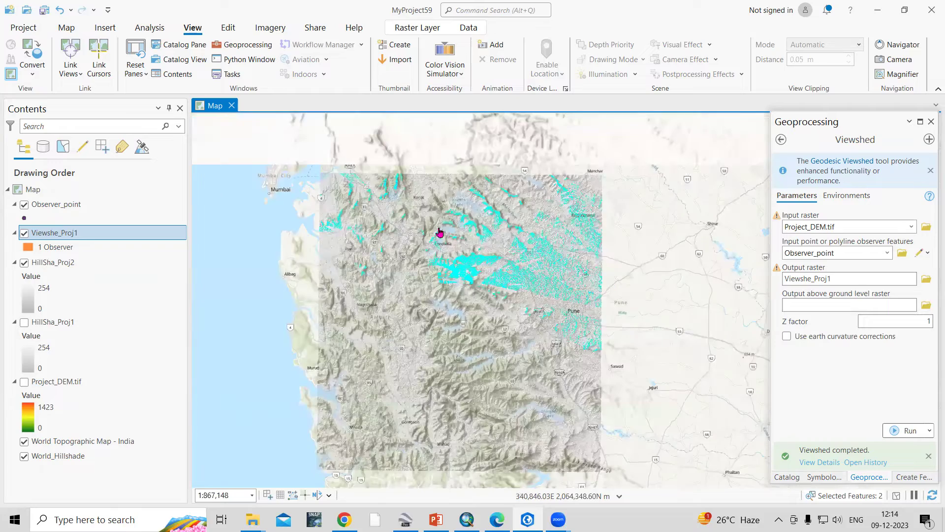
pyautogui.click(24, 262)
pyautogui.scroll(1, 446, 266)
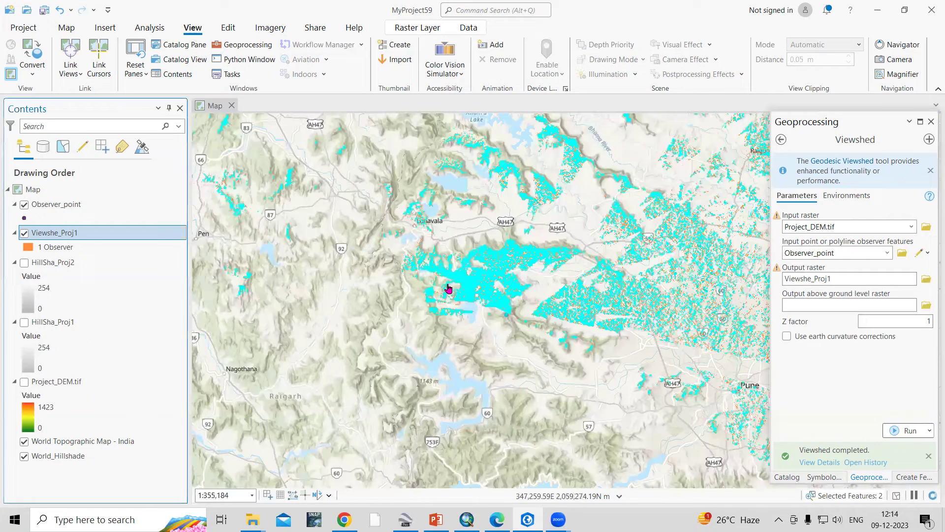
pyautogui.scroll(-1, 449, 289)
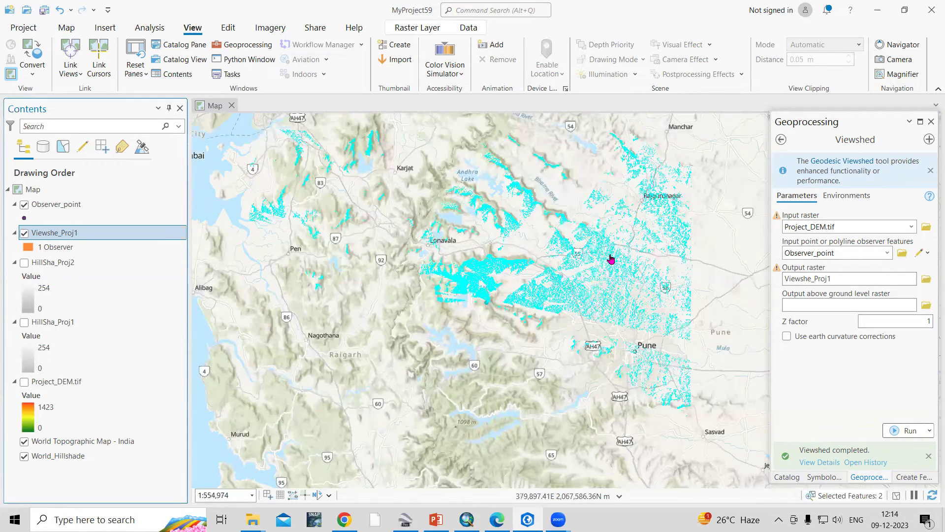